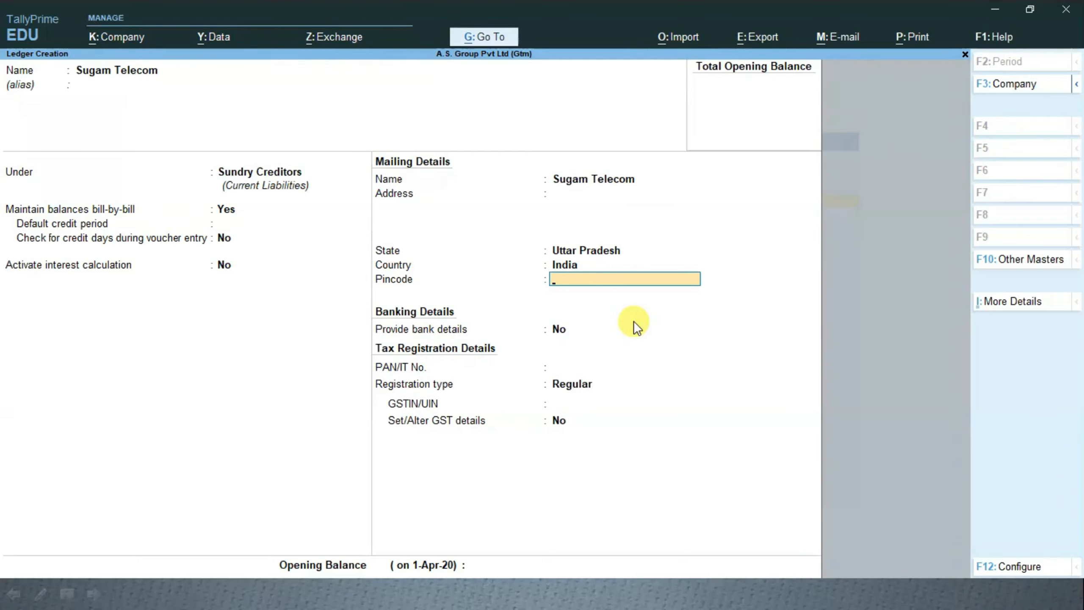
# Save the Sugam Telecom ledger with pincode, PAN and GSTIN left blank, and return to the Gateway of Tally.
pyautogui.press('Return')
pyautogui.press('Return')
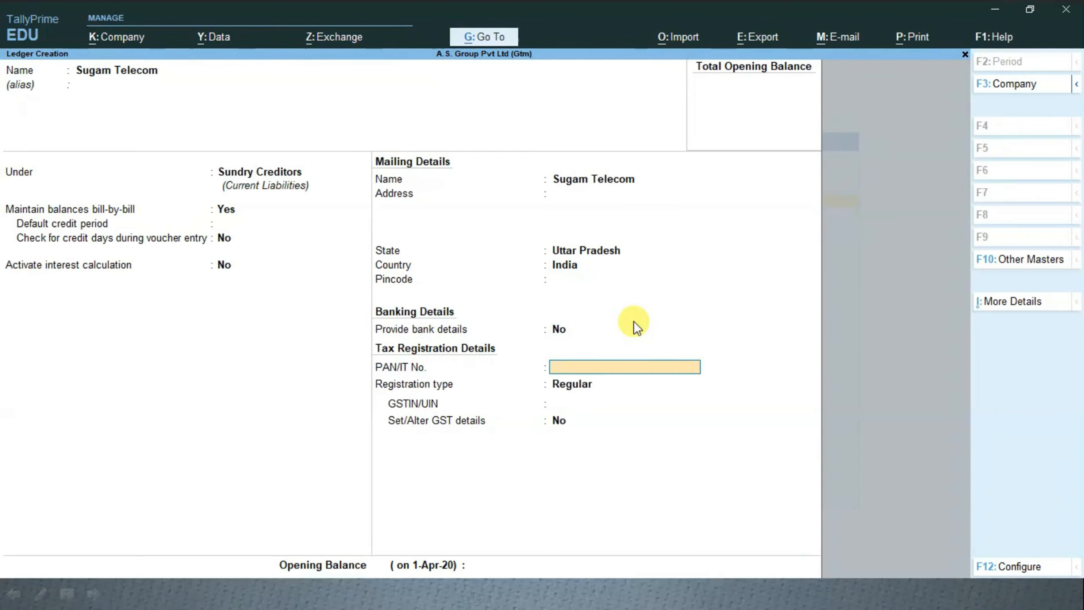
pyautogui.press('Return')
pyautogui.press('Return')
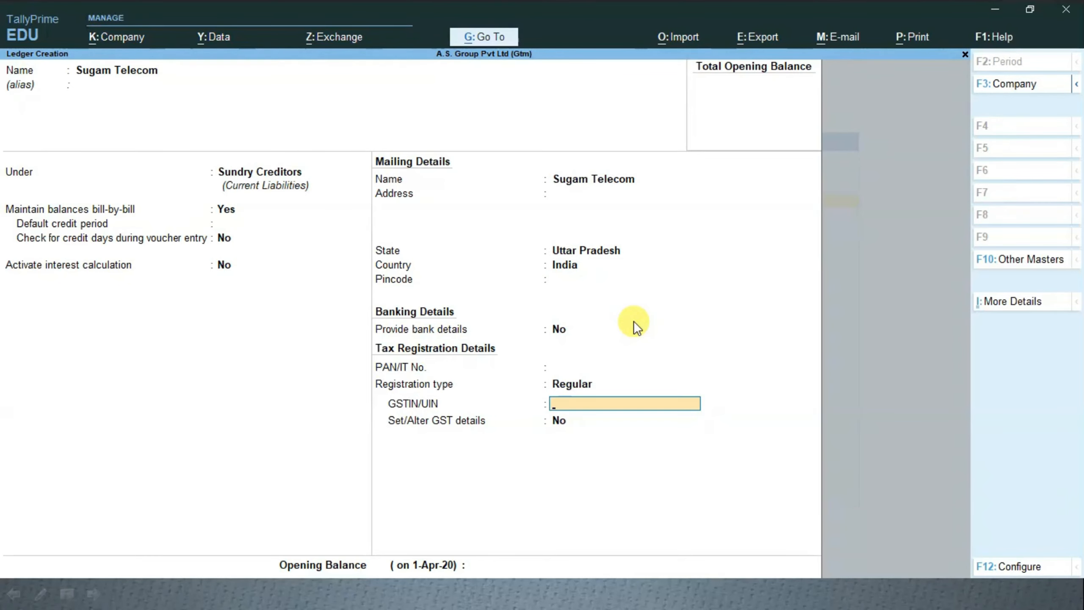
pyautogui.press('Return')
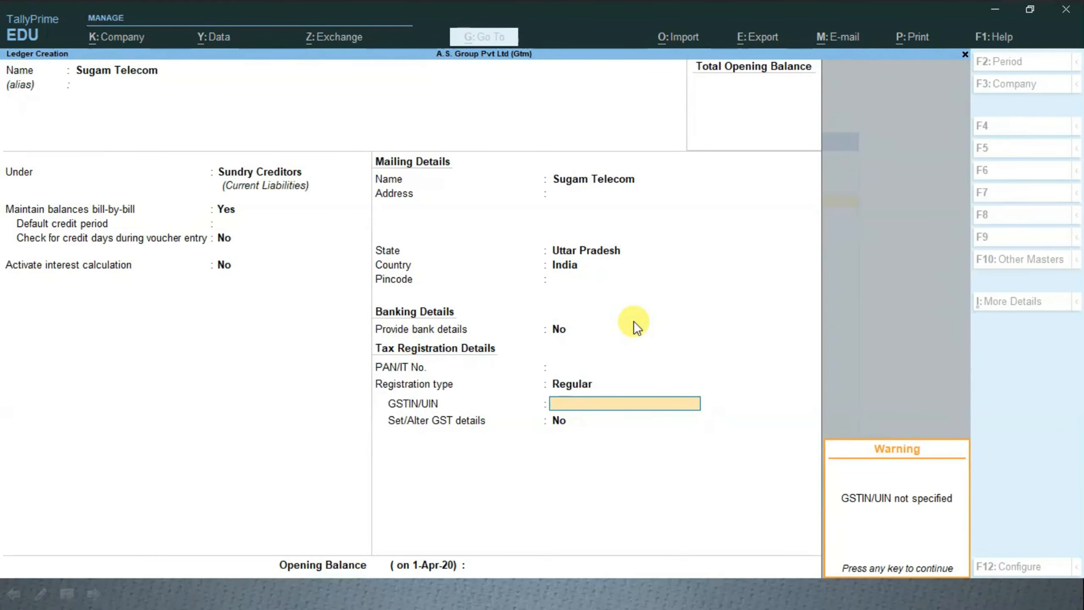
pyautogui.press('Return')
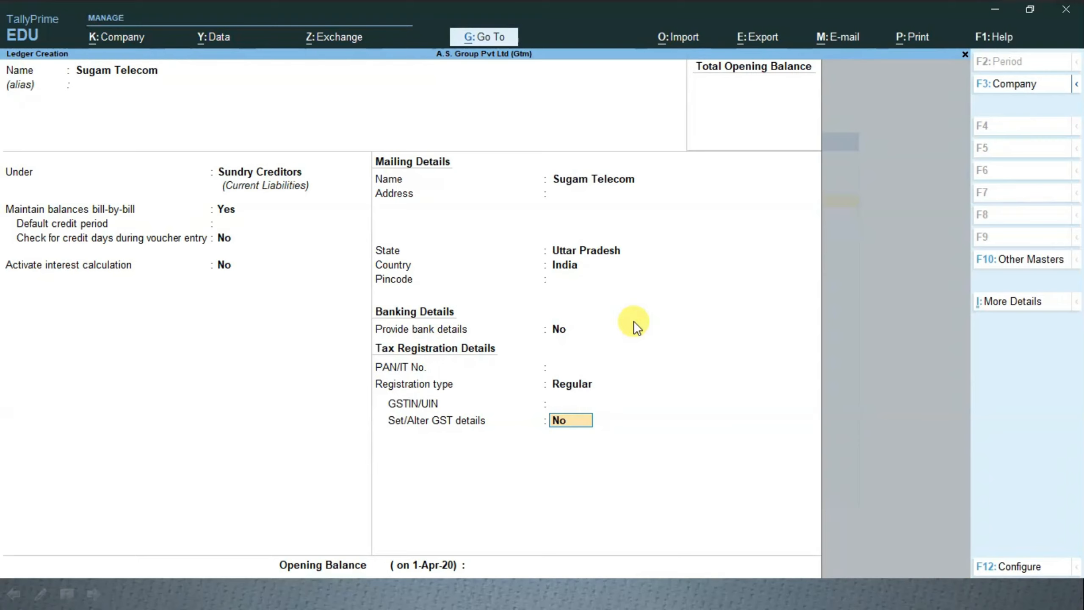
pyautogui.hotkey('ctrl', 'a')
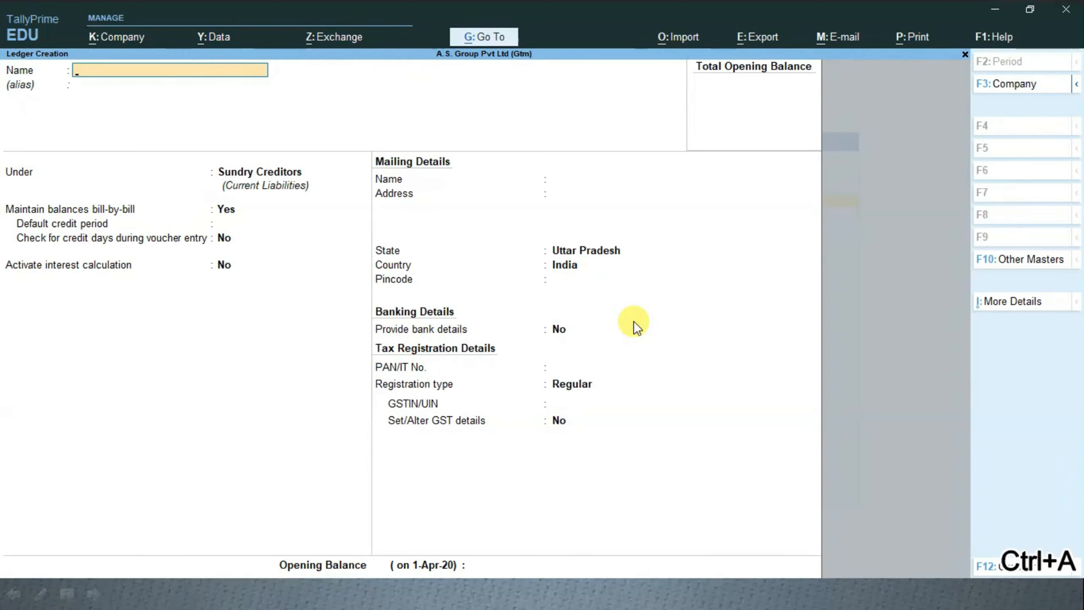
pyautogui.press('Escape')
pyautogui.press('y')
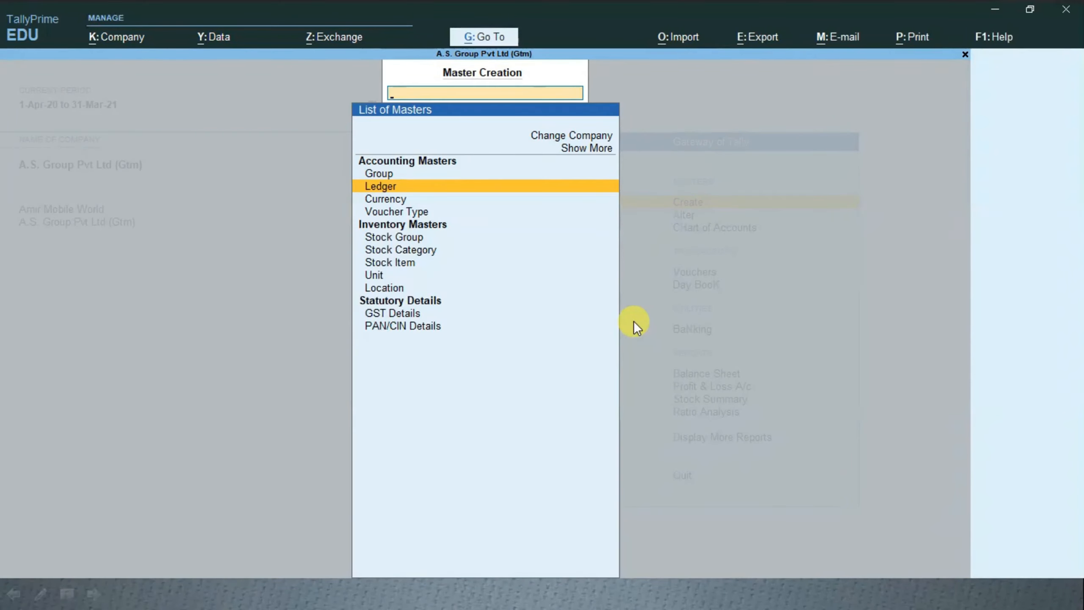
pyautogui.press('Escape')
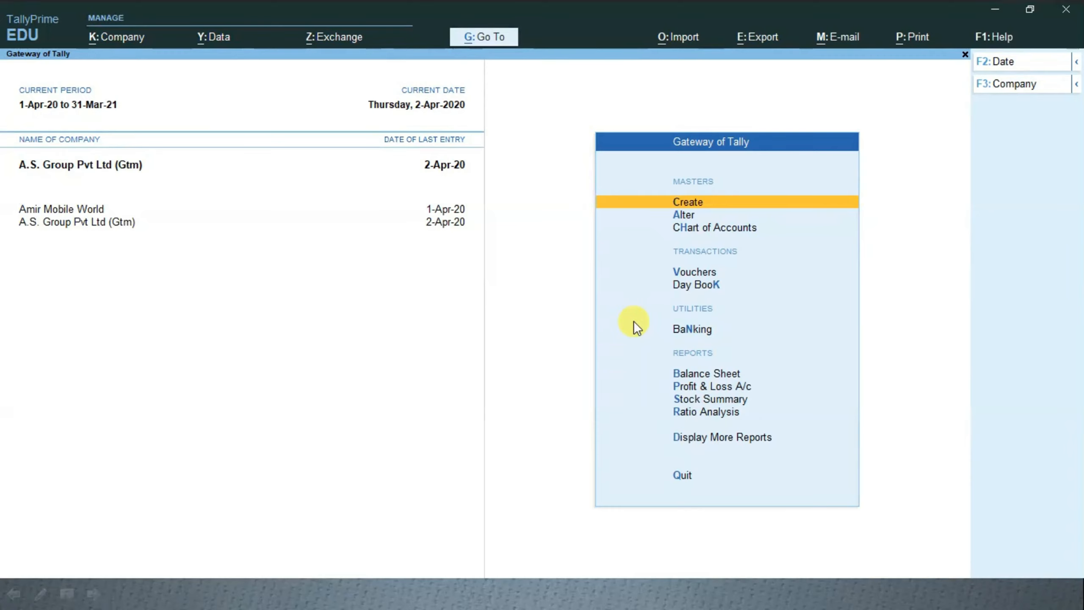
# Review the existing stock items in the master alteration list, and return to the Gateway of Tally.
pyautogui.press('Down')
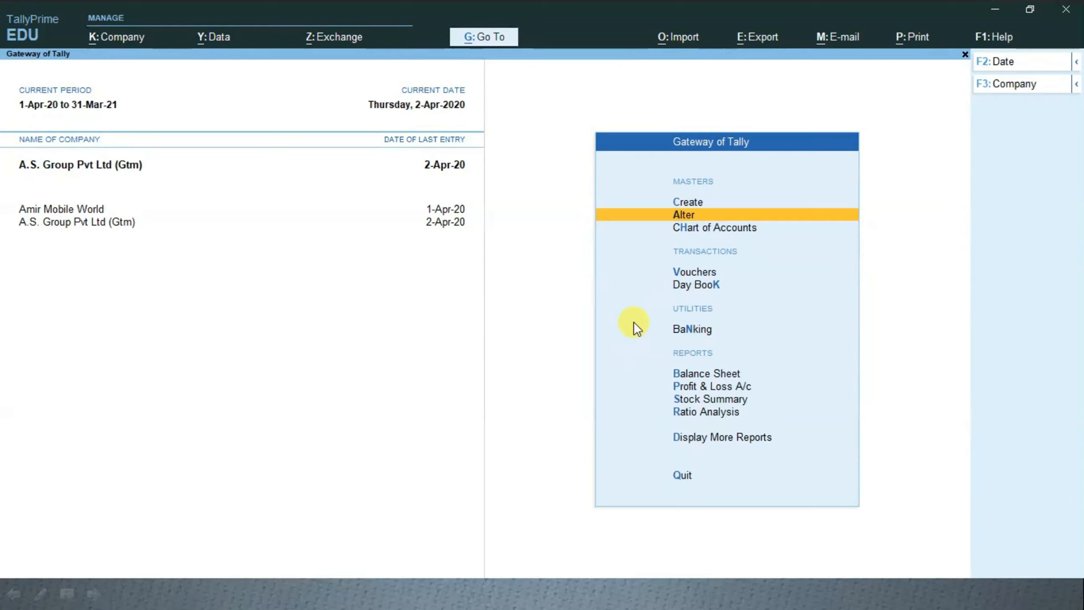
pyautogui.press('Return')
pyautogui.press('Down')
pyautogui.press('Down')
pyautogui.press('Down')
pyautogui.press('Down')
pyautogui.press('Down')
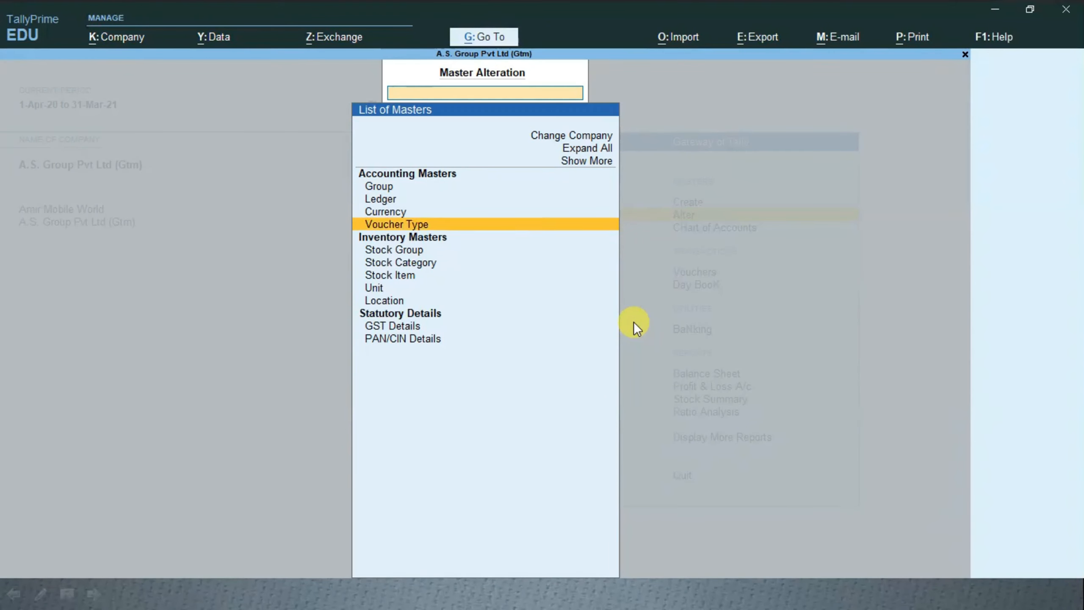
pyautogui.press('Down')
pyautogui.press('Return')
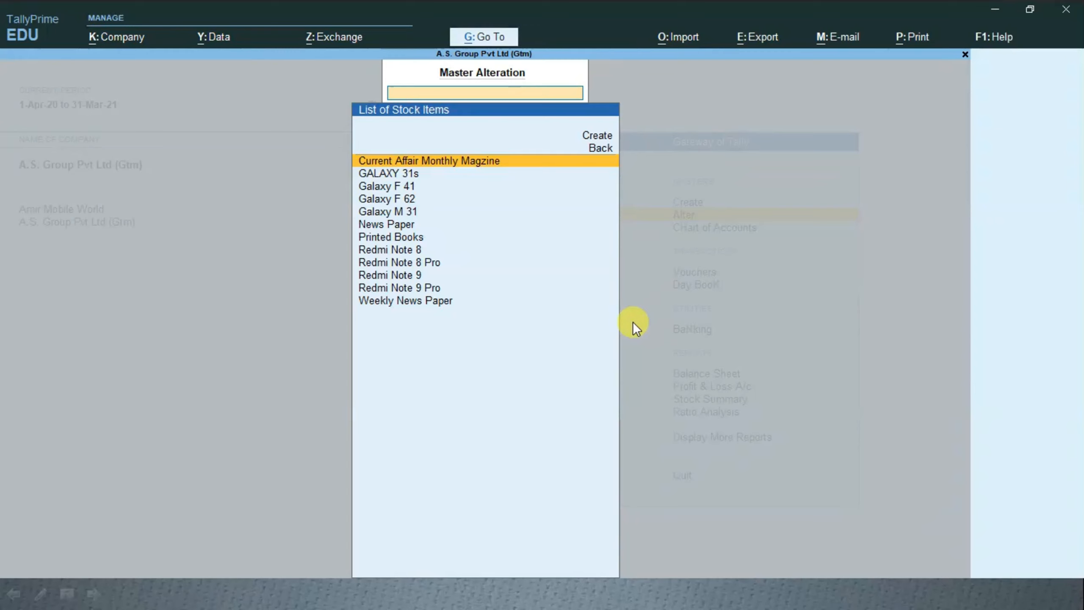
pyautogui.press('Escape')
pyautogui.press('Escape')
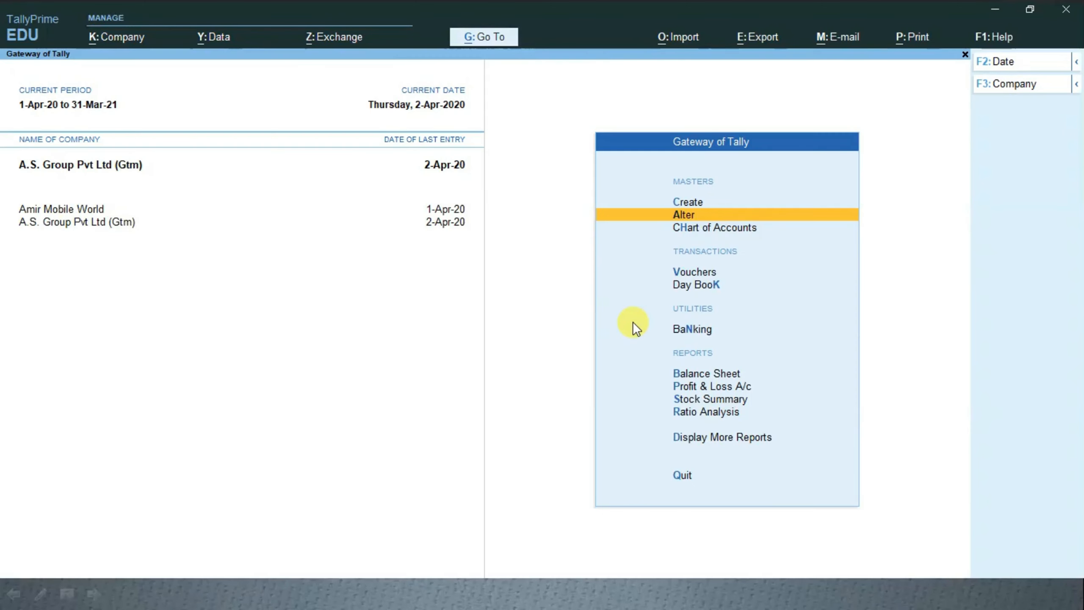
# Start a new purchase voucher.
pyautogui.press('Down')
pyautogui.press('Down')
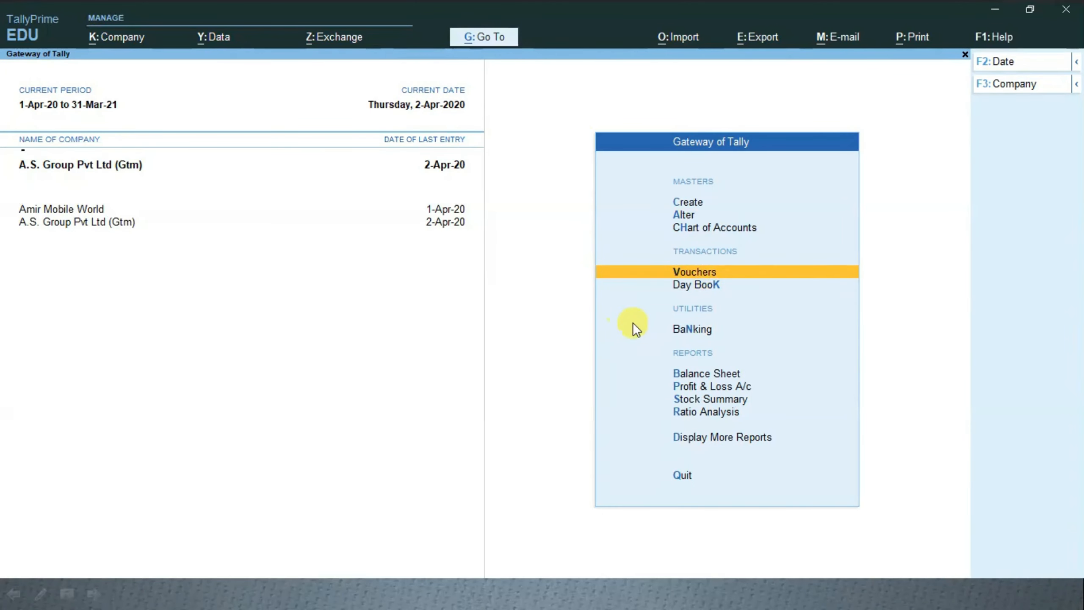
pyautogui.press('Return')
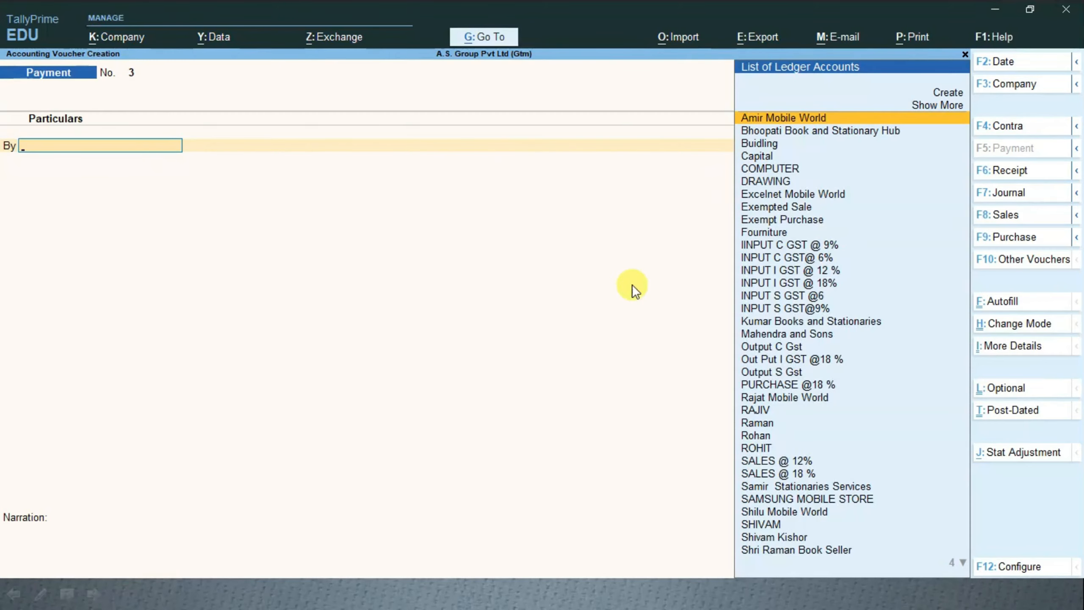
pyautogui.click(1011, 238)
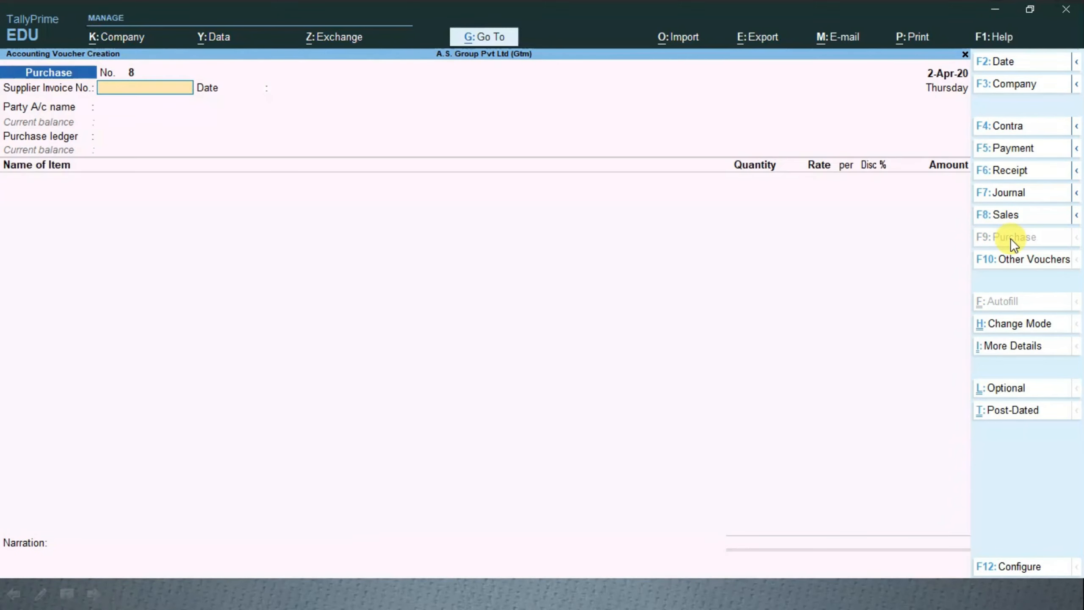
# Check the tax invoice in the slide show and enter supplier invoice number 107 dated 2-Apr-20 in the purchase voucher.
pyautogui.hotkey('alt', 'Tab')
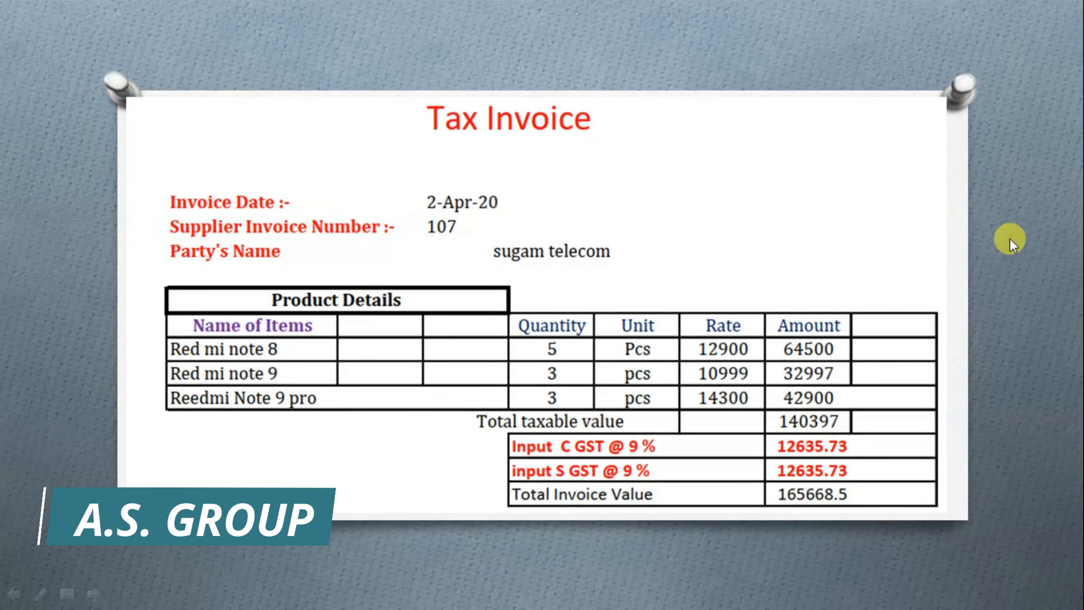
pyautogui.hotkey('alt', 'Tab')
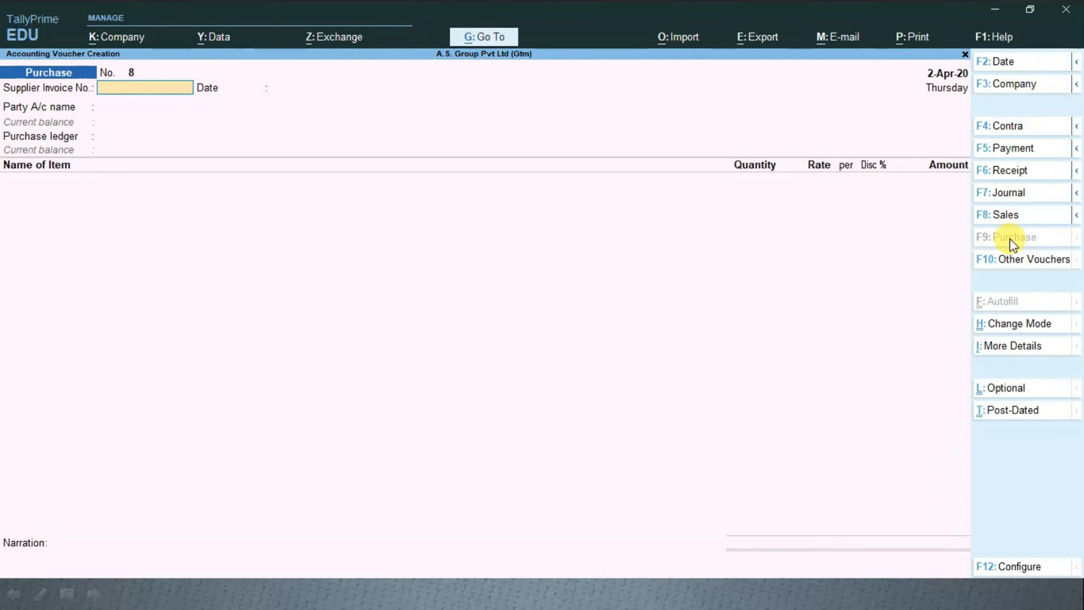
pyautogui.write('107')
pyautogui.press('Return')
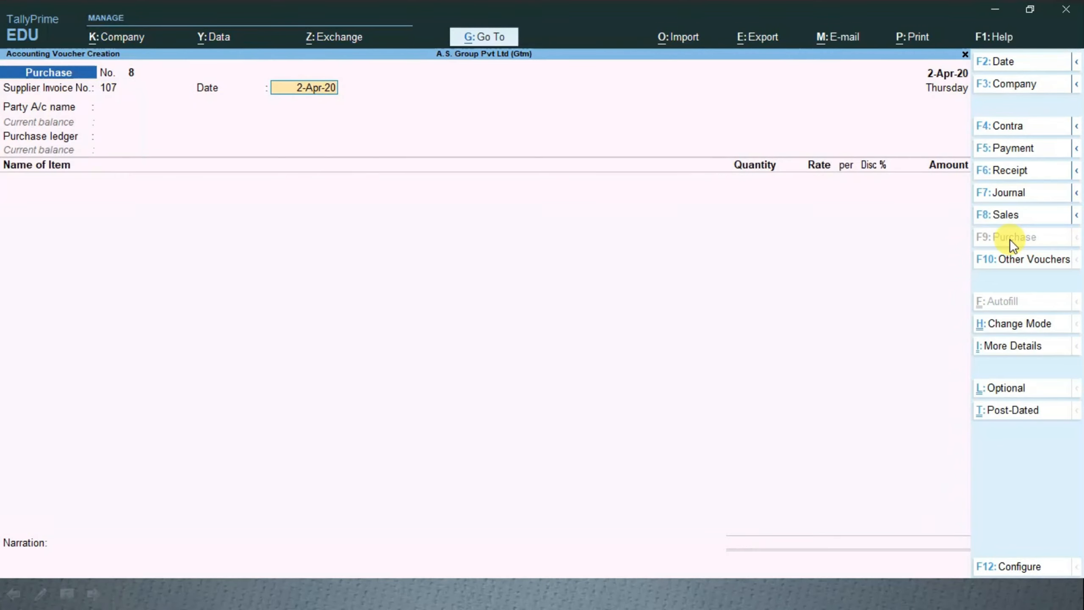
pyautogui.press('Return')
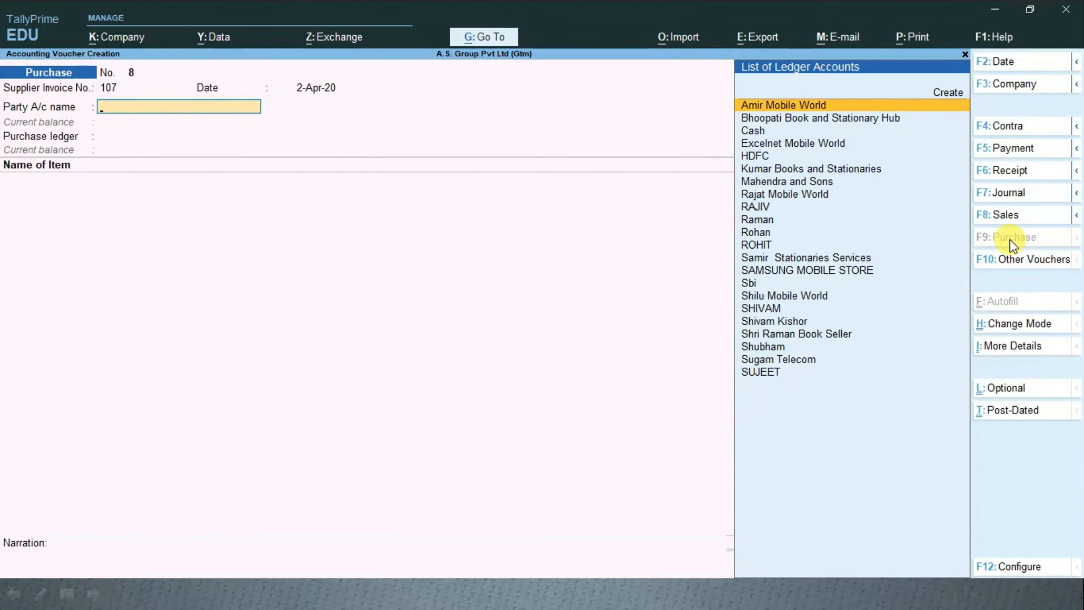
# Select Sugam Telecom as the party account of the purchase voucher.
pyautogui.write('S')
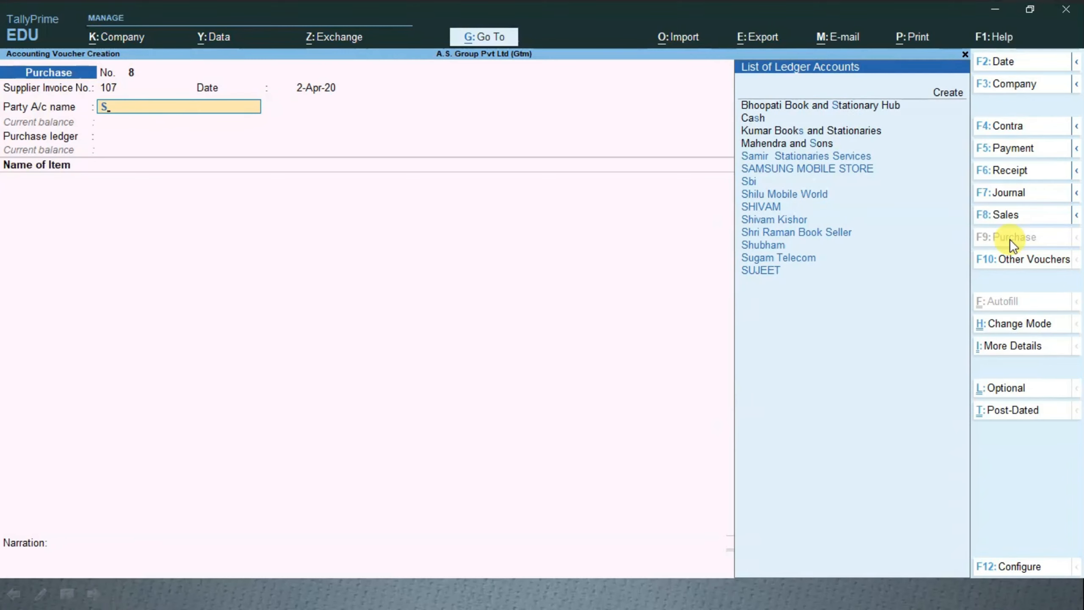
pyautogui.press('Down')
pyautogui.press('Down')
pyautogui.press('Down')
pyautogui.press('Down')
pyautogui.press('Down')
pyautogui.press('Down')
pyautogui.press('Down')
pyautogui.press('Down')
pyautogui.press('Down')
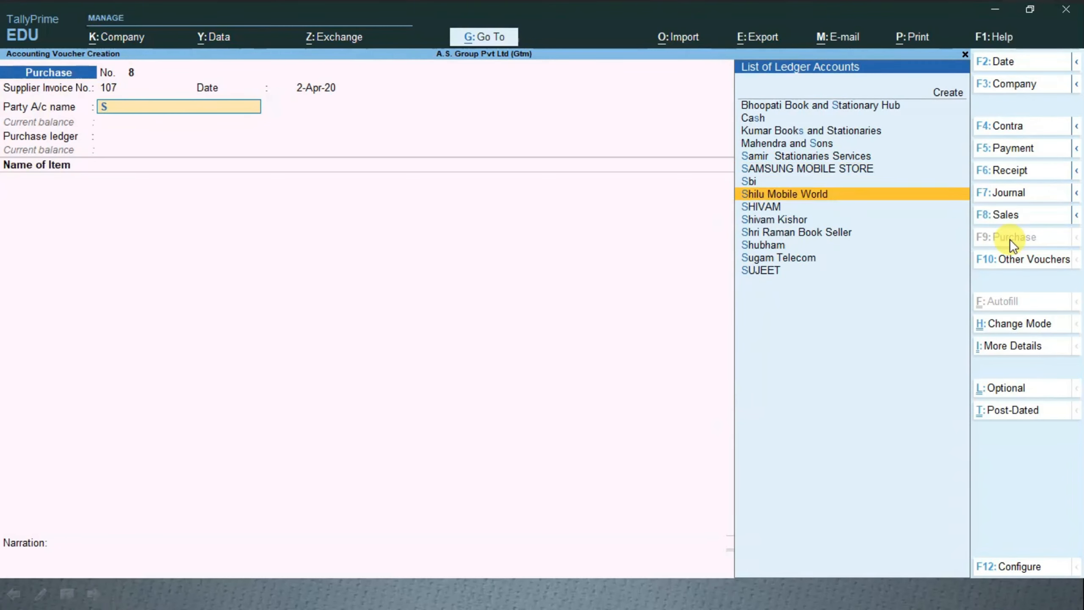
pyautogui.press('Up')
pyautogui.press('Return')
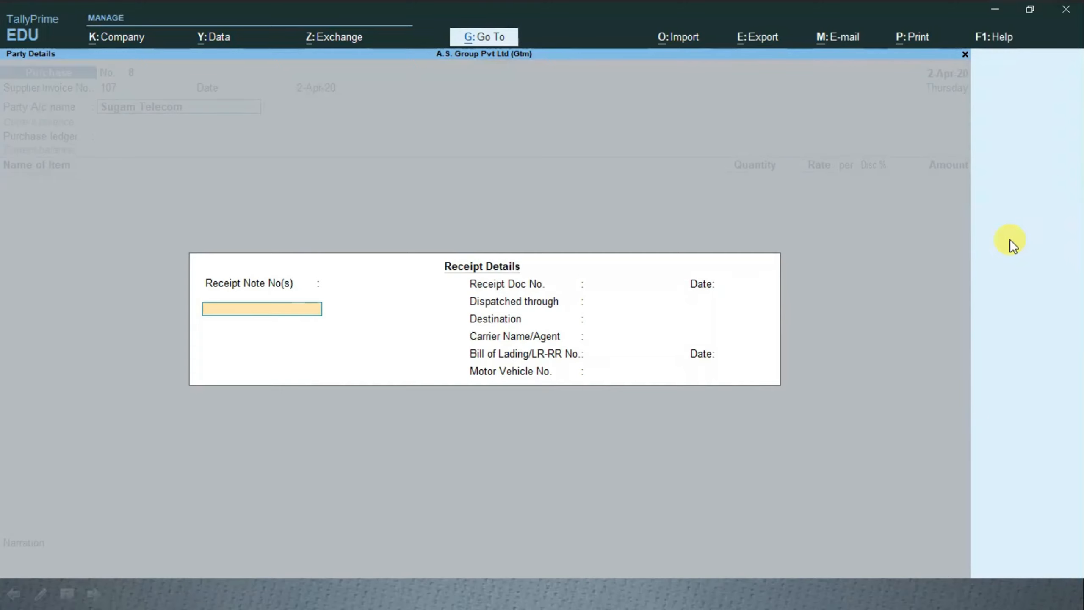
# Enter receipt note number 1232 dated 2-Apr-20 in the receipt details.
pyautogui.write('1232')
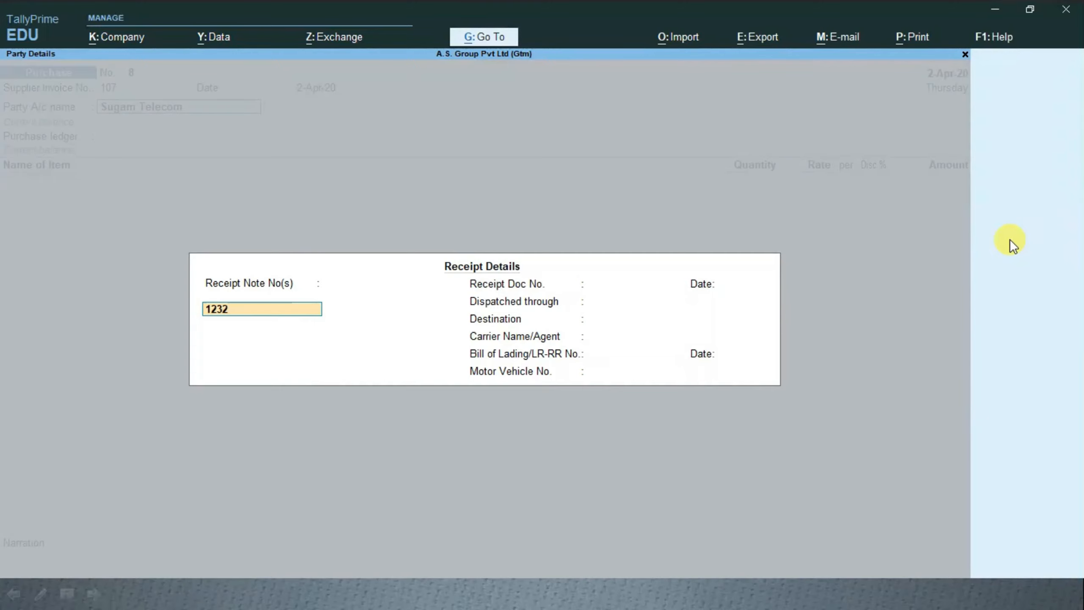
pyautogui.press('Return')
pyautogui.press('Return')
pyautogui.press('Return')
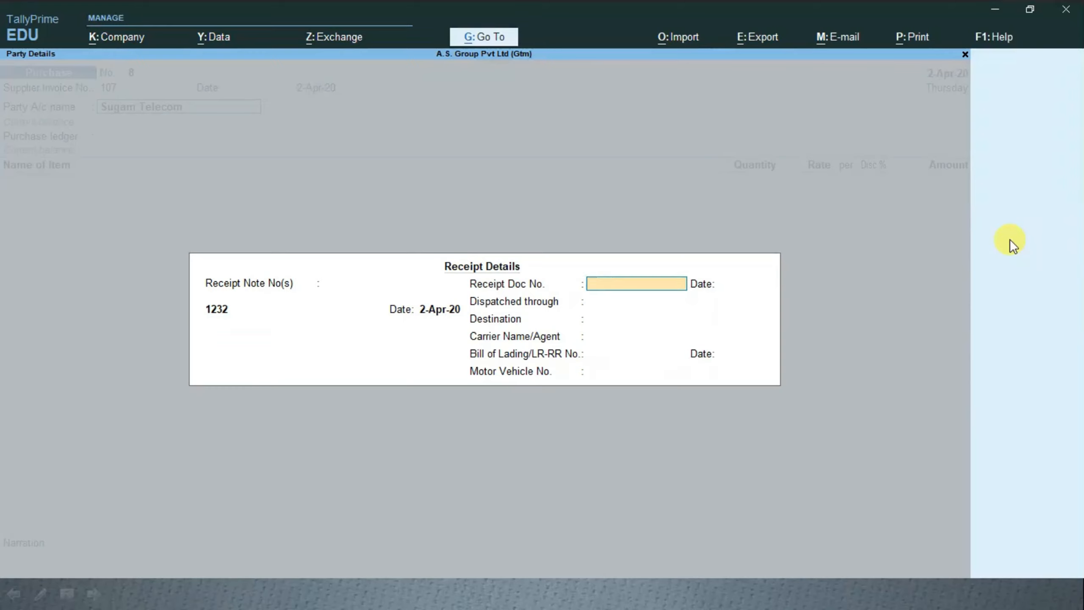
# Enter receipt document number 565654 dated 2-Apr-20 and accept the receipt details with the remaining fields blank.
pyautogui.write('565654')
pyautogui.press('Return')
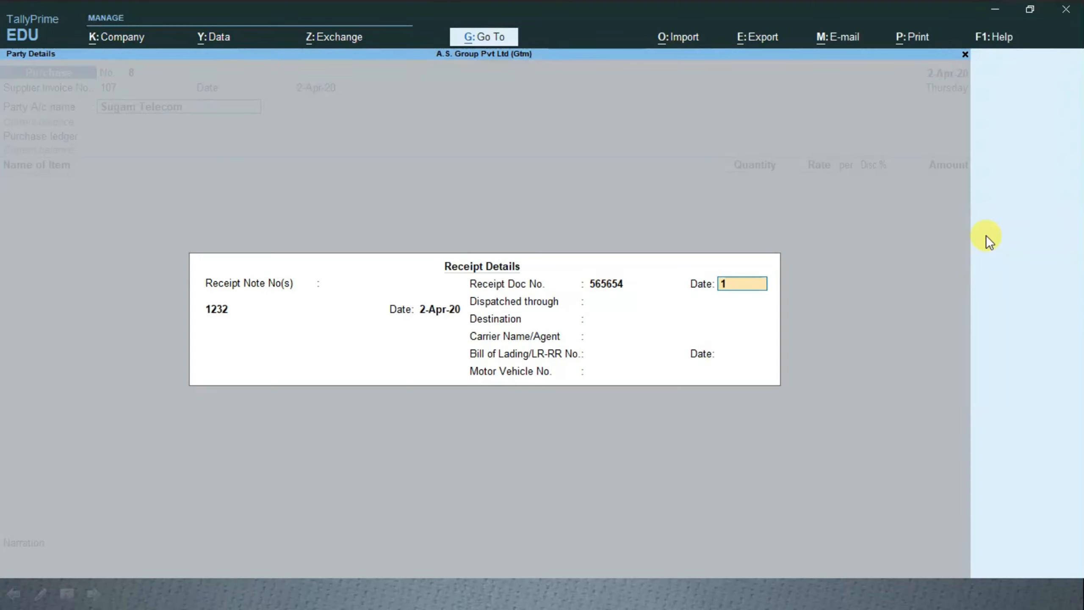
pyautogui.write('1apr20')
pyautogui.press('Return')
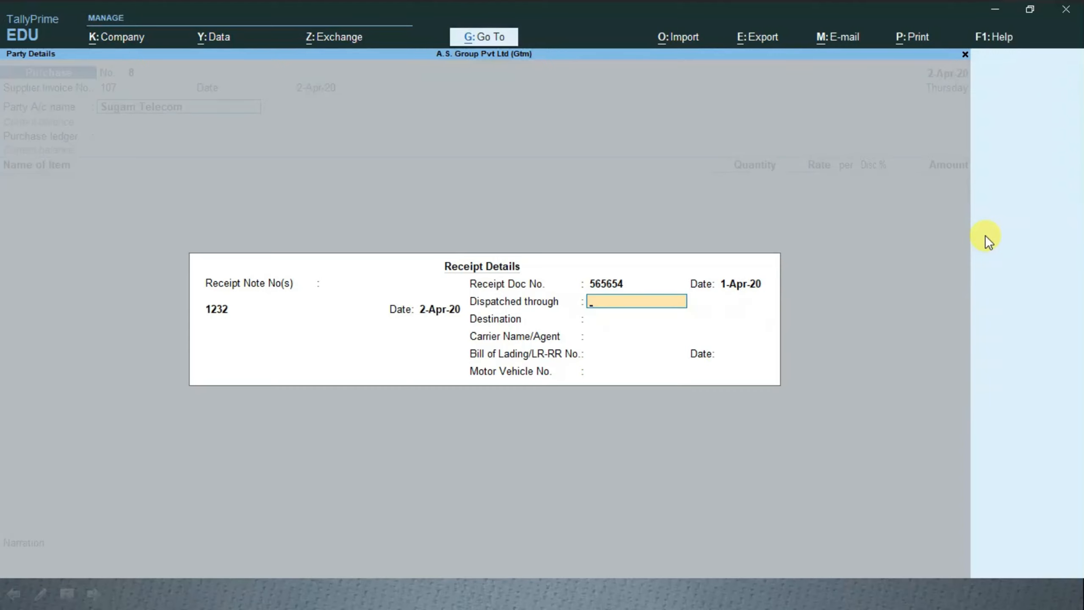
pyautogui.press('BackSpace')
pyautogui.write('2-apr')
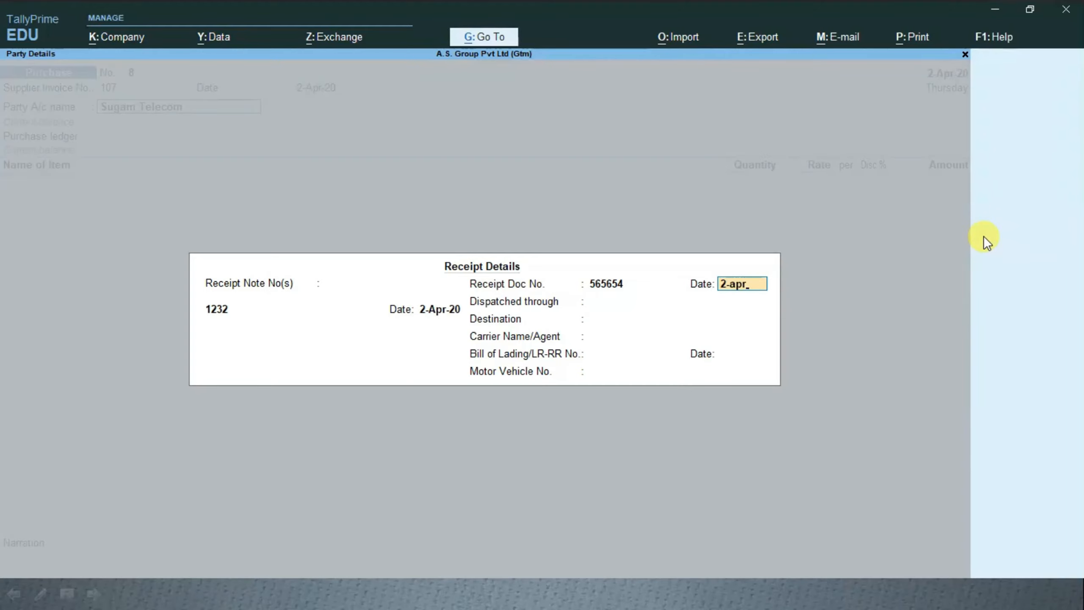
pyautogui.write('-20')
pyautogui.press('Return')
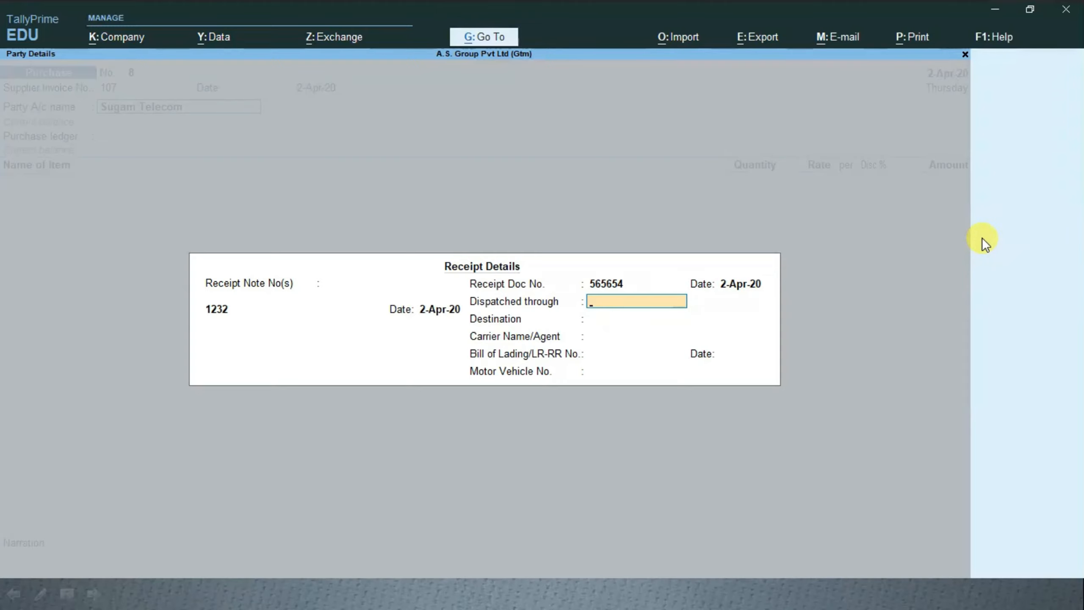
pyautogui.hotkey('ctrl', 'a')
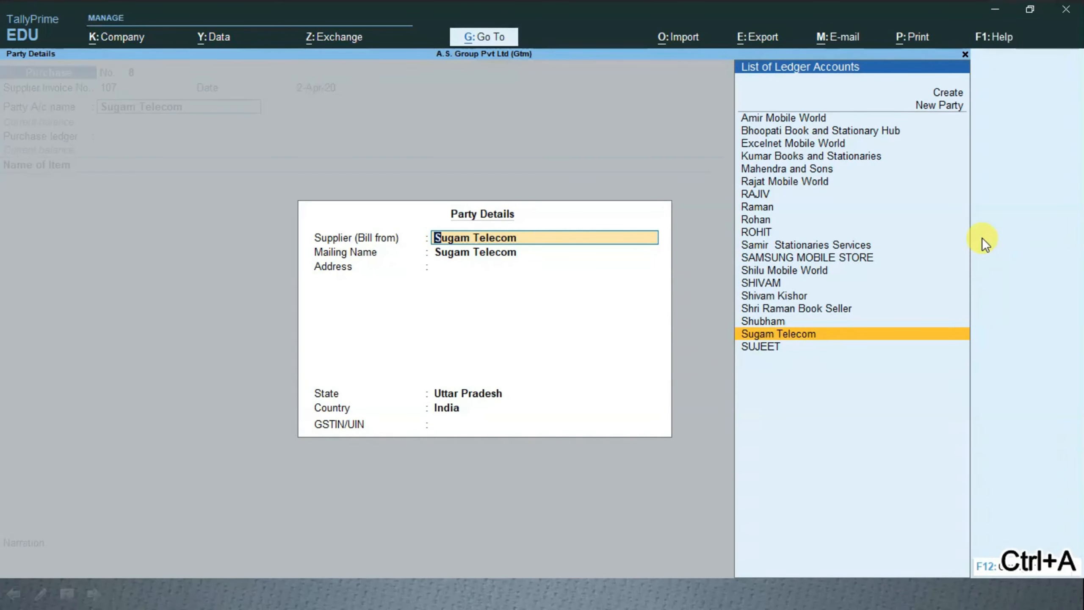
pyautogui.hotkey('ctrl', 'a')
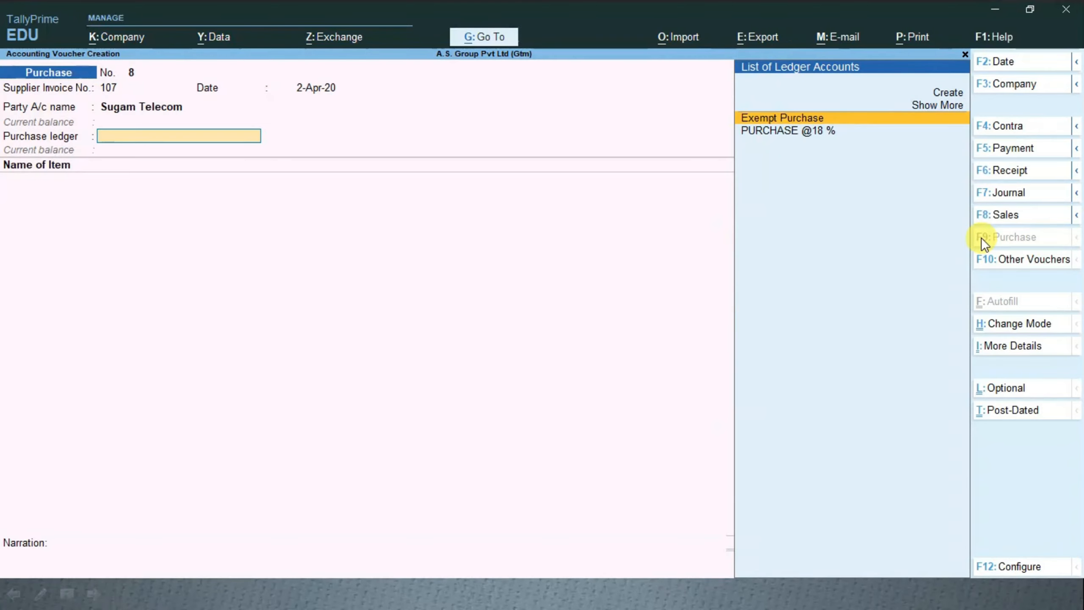
pyautogui.press('Down')
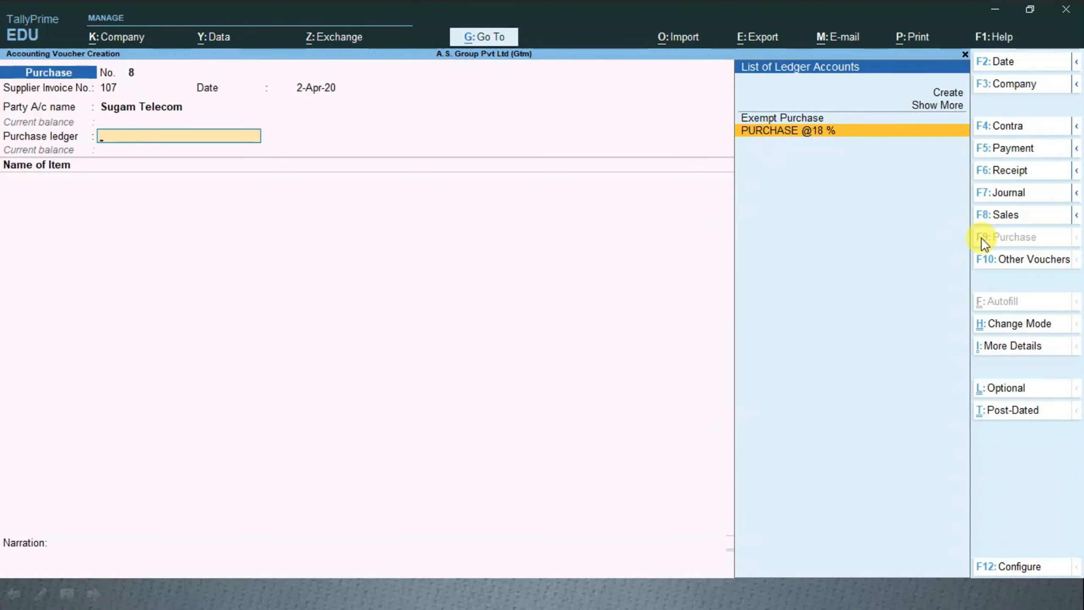
pyautogui.press('Return')
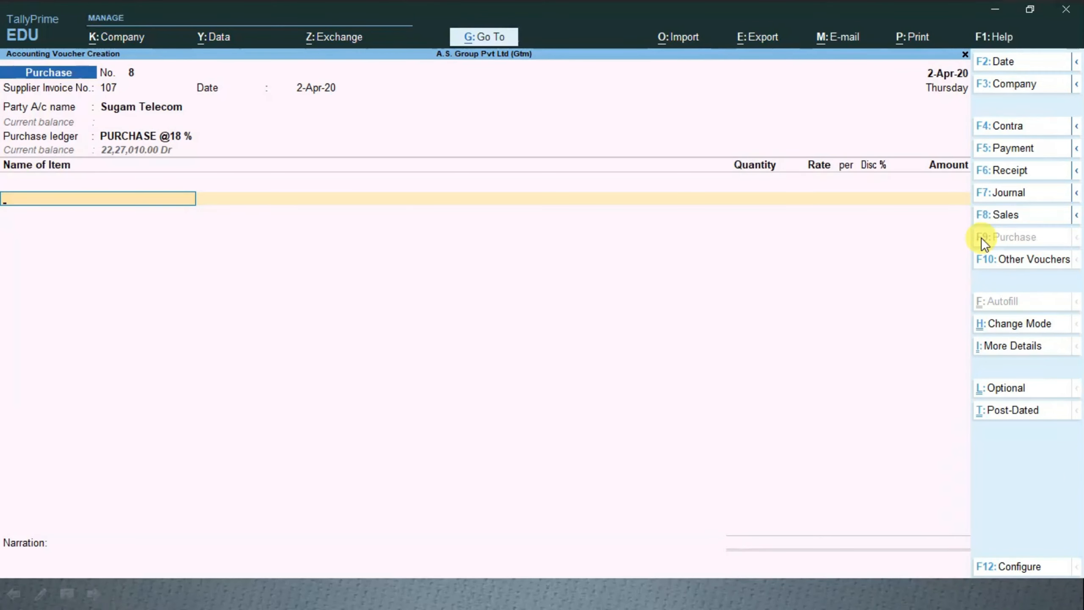
# Check the items on the tax invoice slide and add Redmi Note 8 as the voucher's first item.
pyautogui.hotkey('alt', 'Tab')
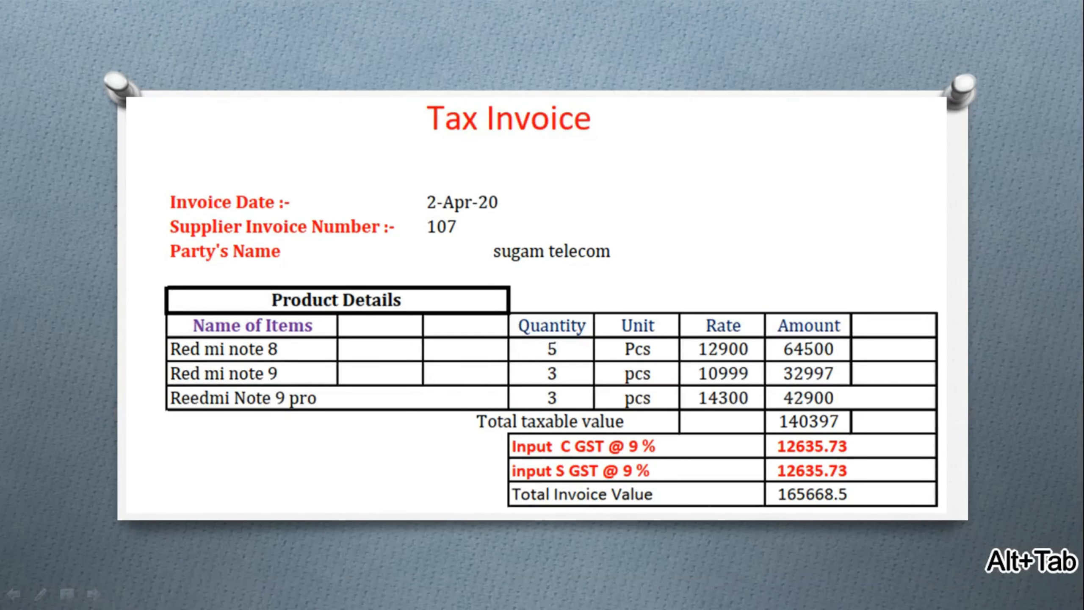
pyautogui.hotkey('alt', 'Tab')
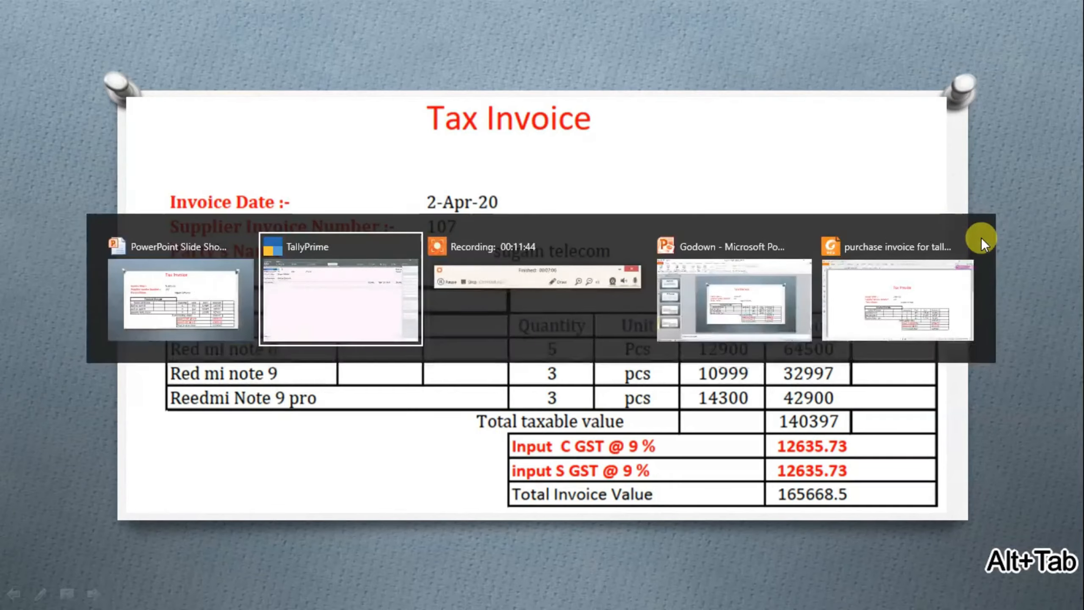
pyautogui.write('R')
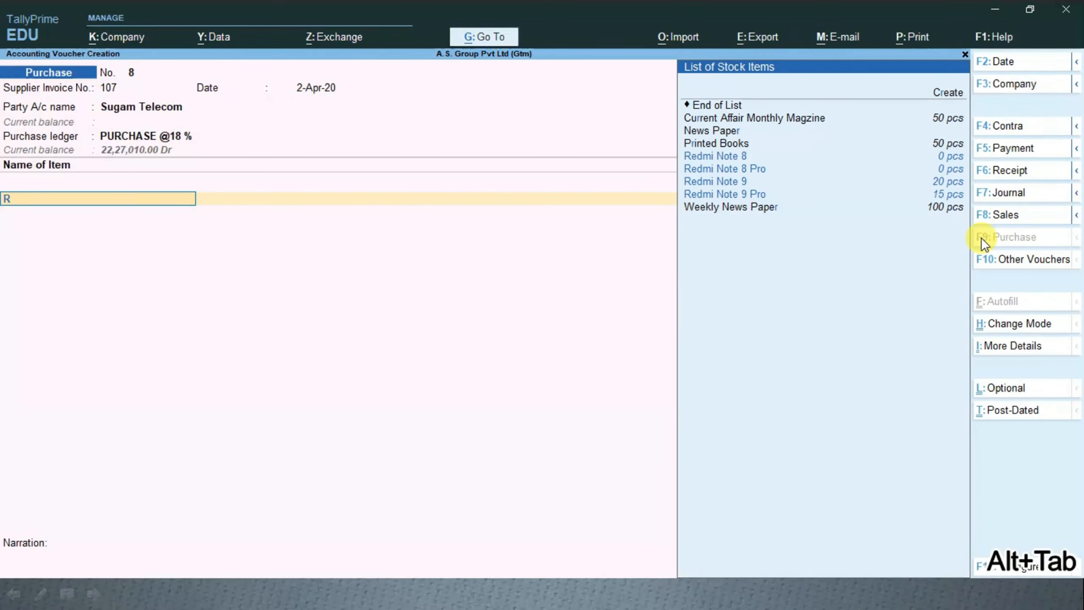
pyautogui.press('Down')
pyautogui.press('Down')
pyautogui.press('Up')
pyautogui.press('Return')
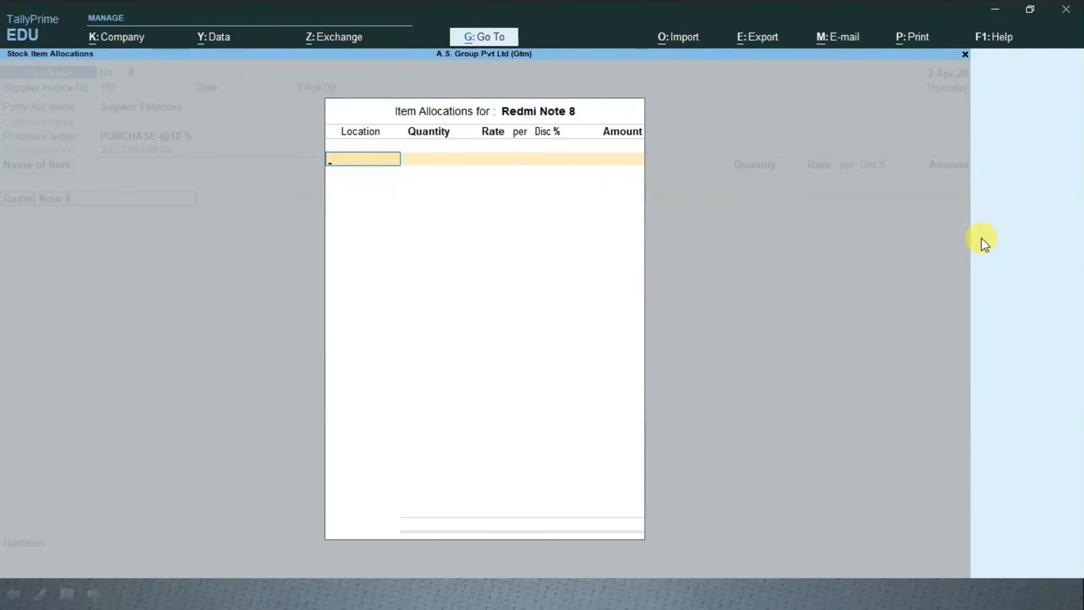
# Allocate 5 pcs of Redmi Note 8 to the Kushmanda Temple location, checking the quantity on the tax invoice slide.
pyautogui.write('K')
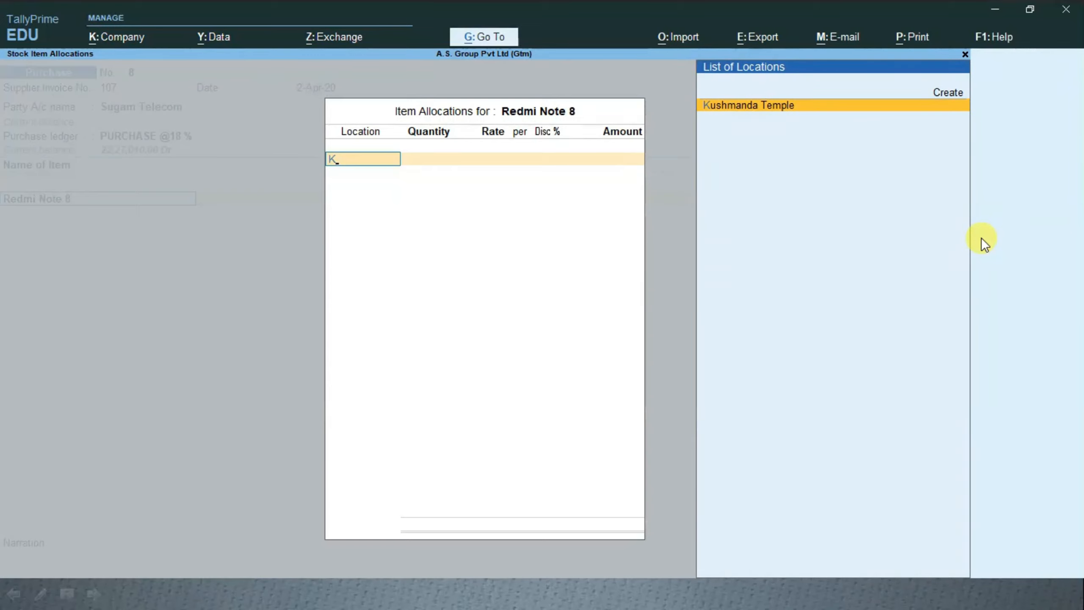
pyautogui.press('Return')
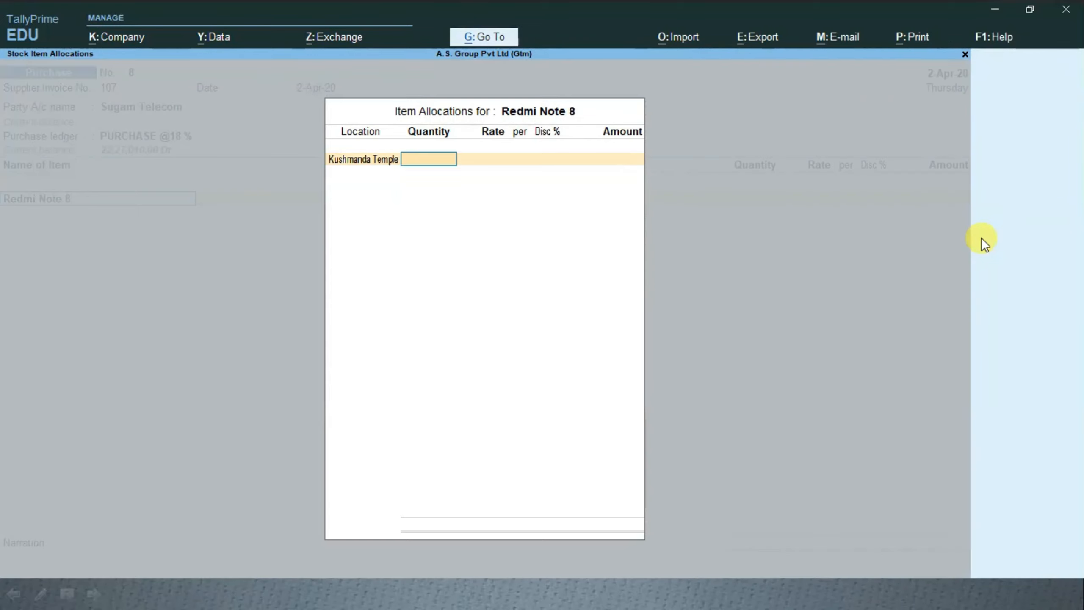
pyautogui.hotkey('alt', 'Tab')
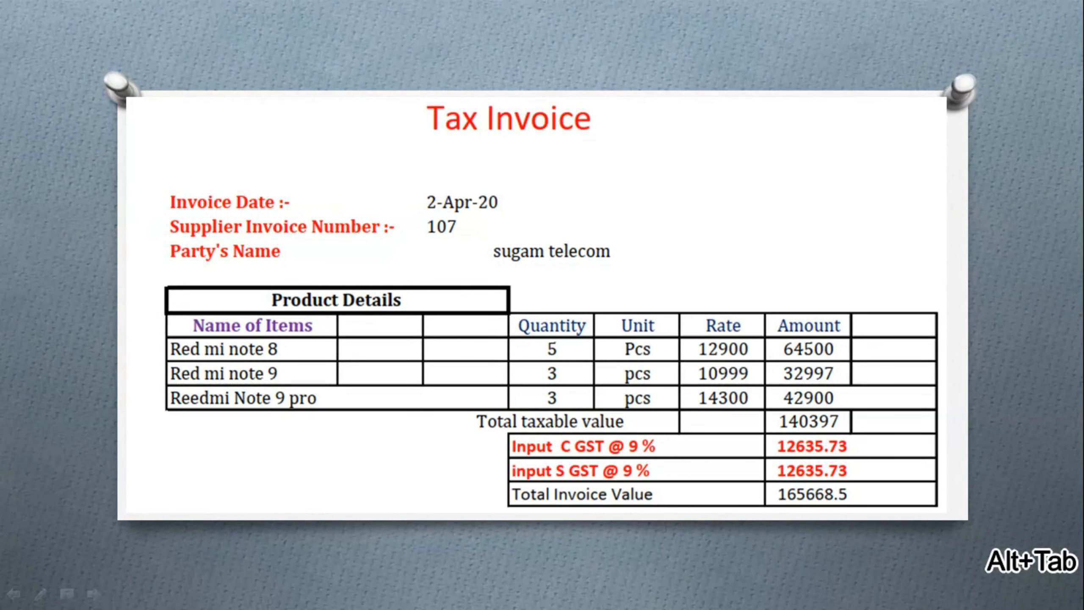
pyautogui.hotkey('alt', 'Tab')
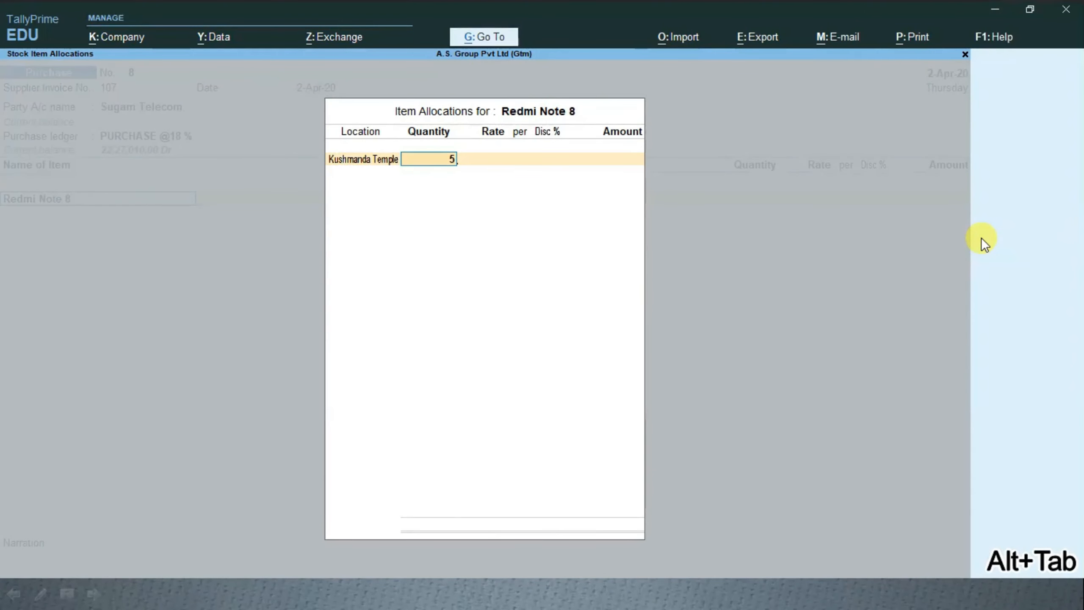
pyautogui.press('Return')
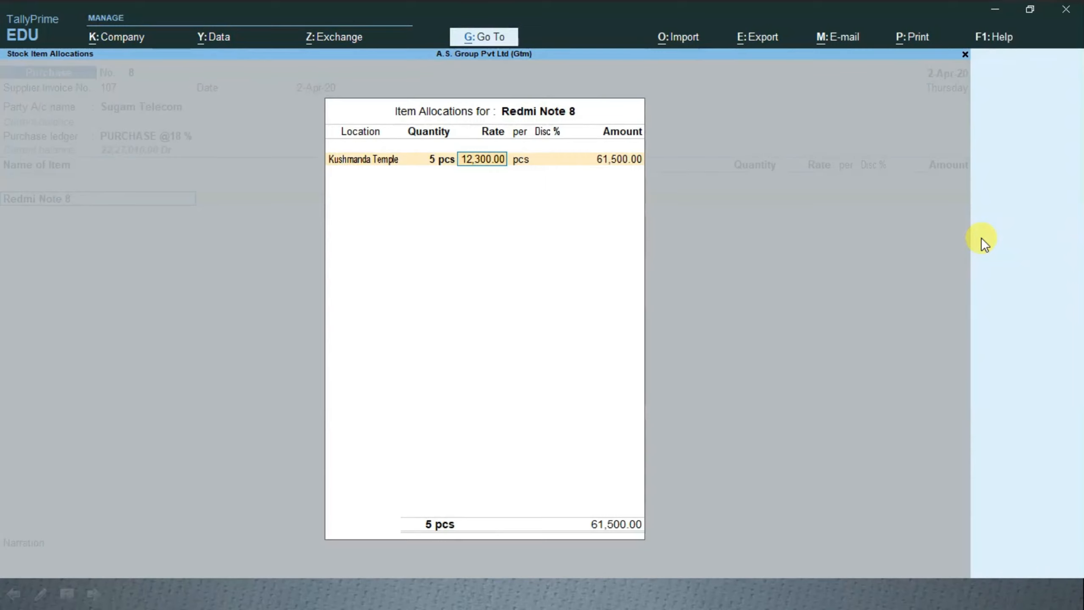
# Keep the suggested rate of 12,300.00 per pcs with no discount and accept the Redmi Note 8 allocation and amount.
pyautogui.press('Return')
pyautogui.press('Return')
pyautogui.press('Return')
pyautogui.press('Return')
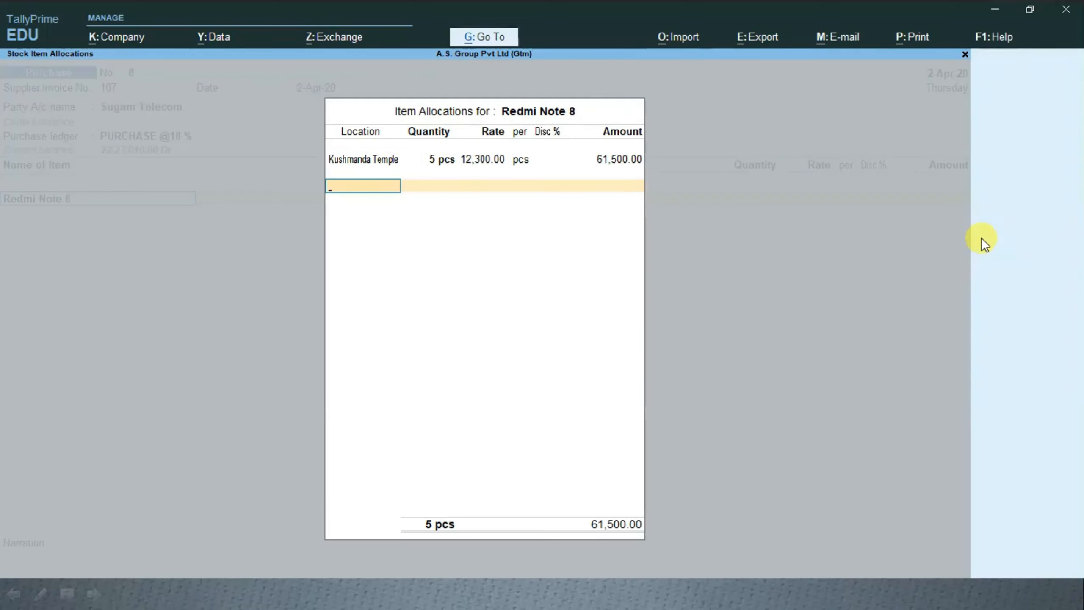
pyautogui.press('Return')
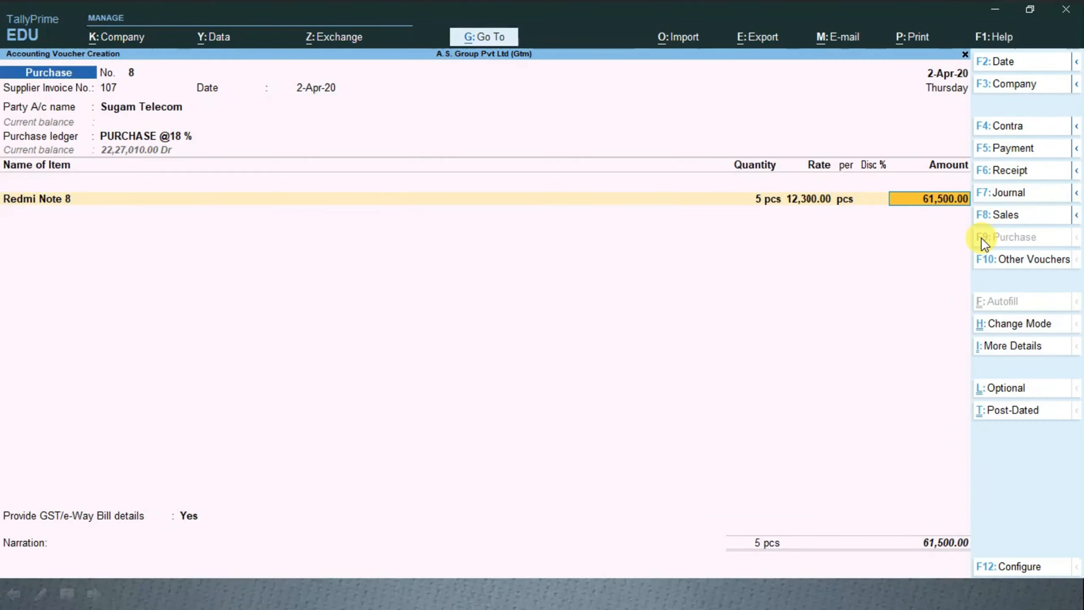
pyautogui.press('Return')
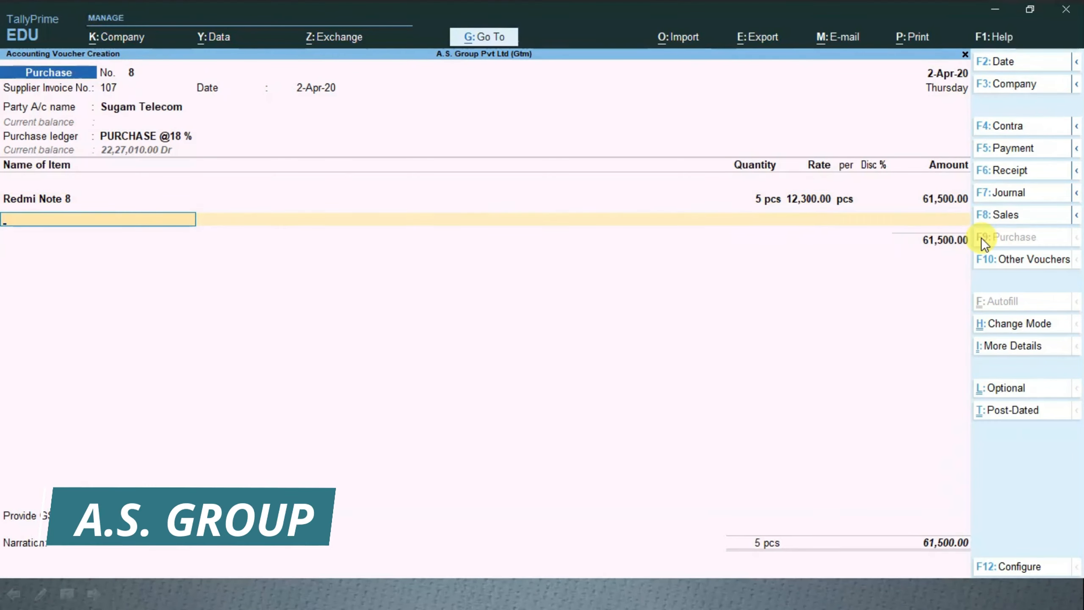
# Check the next item on the tax invoice slide and add Redmi Note 9 as the voucher's second item.
pyautogui.hotkey('alt', 'Tab')
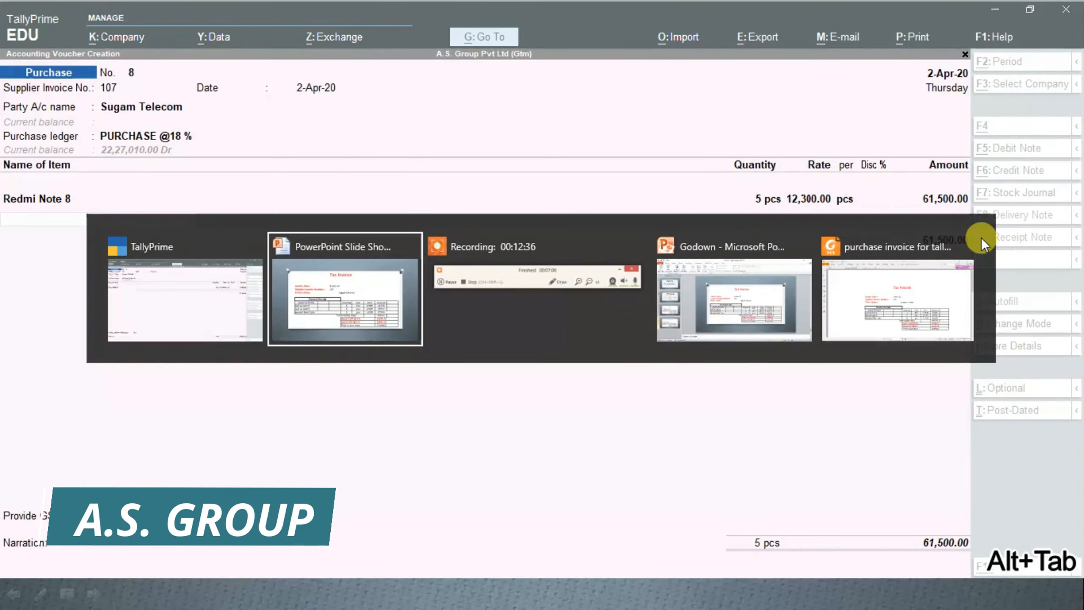
pyautogui.hotkey('alt', 'Tab')
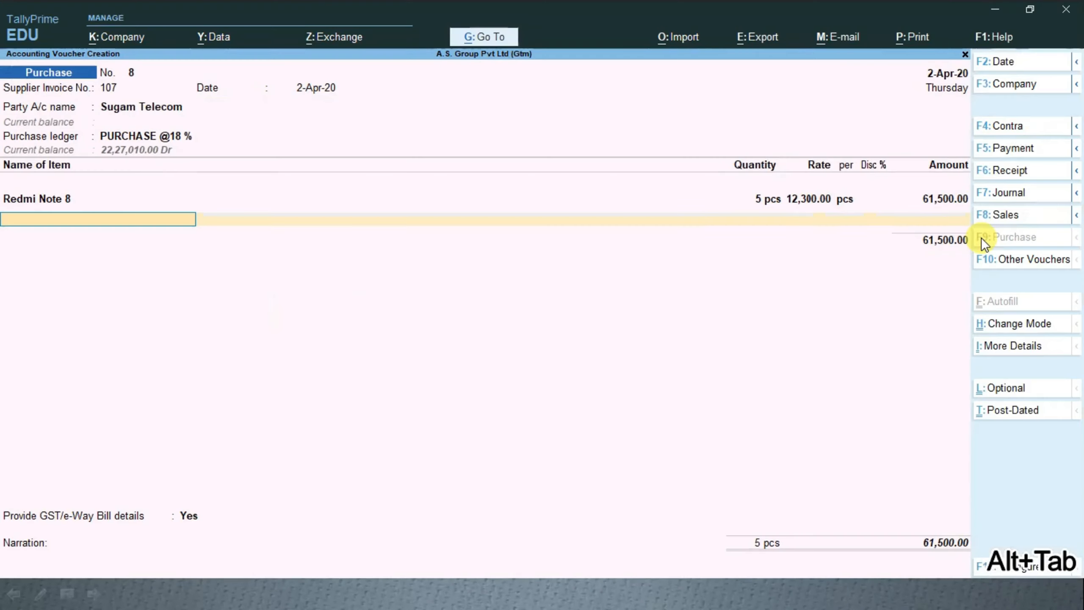
pyautogui.write('R')
pyautogui.press('Down')
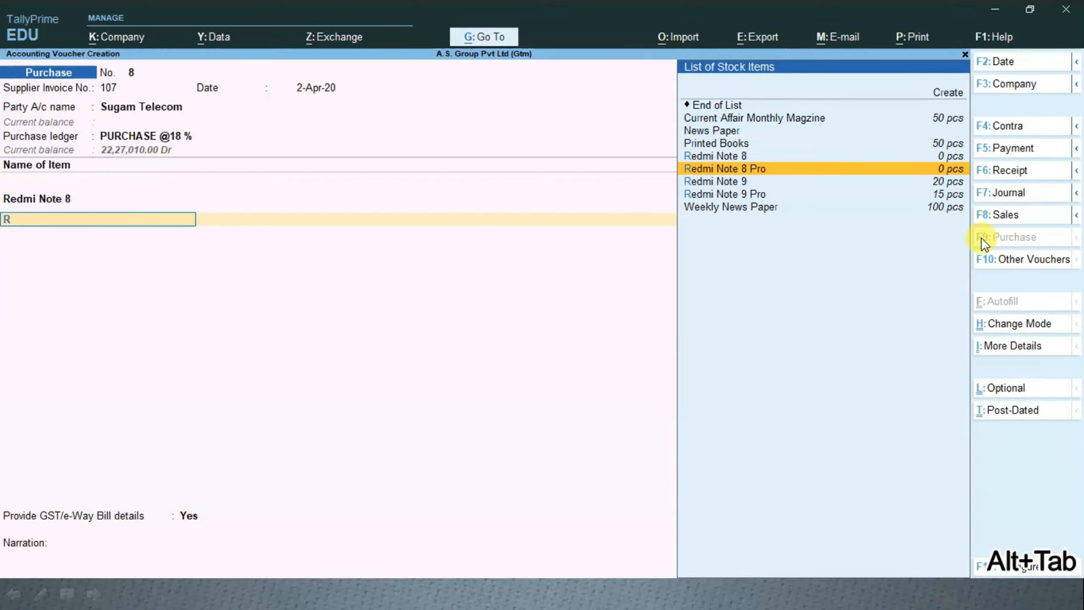
pyautogui.press('Down')
pyautogui.press('Return')
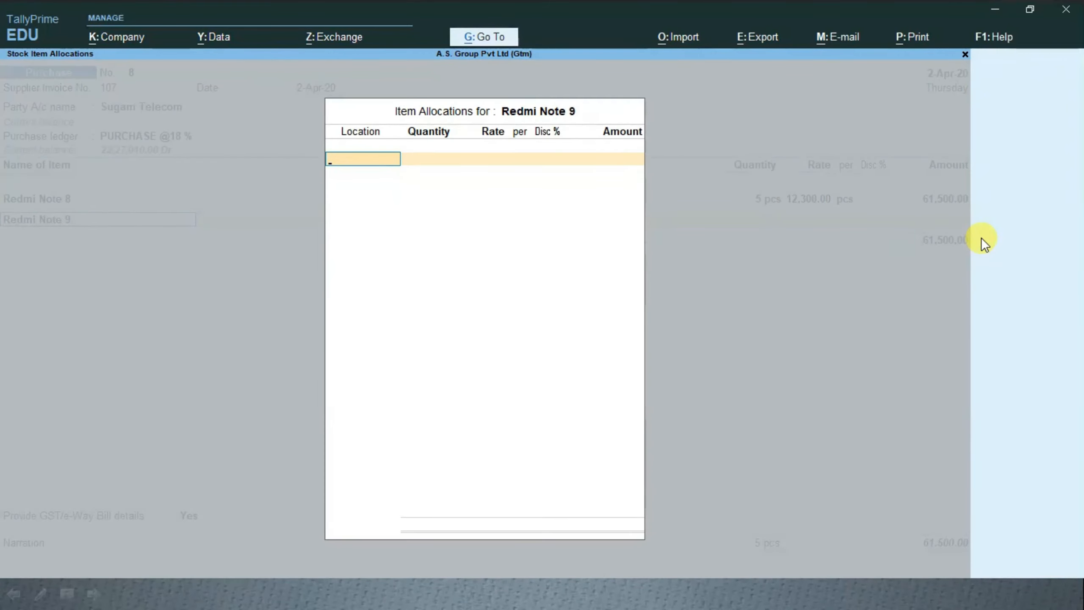
# Allocate 3 pcs of Redmi Note 9 to the Bandana Eye Care location, checking the quantity on the tax invoice slide.
pyautogui.write('B')
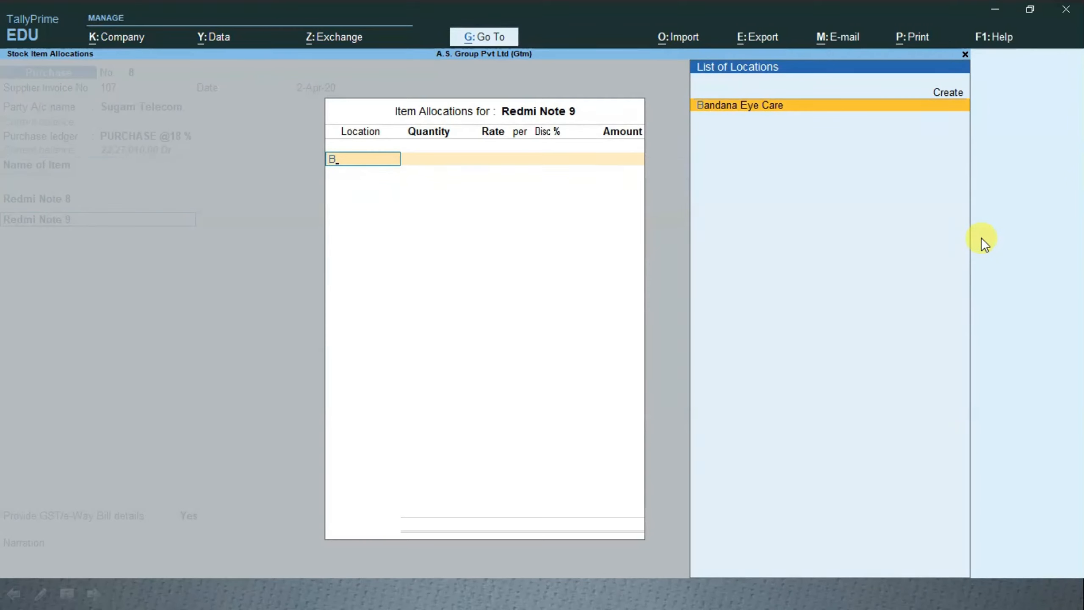
pyautogui.press('Return')
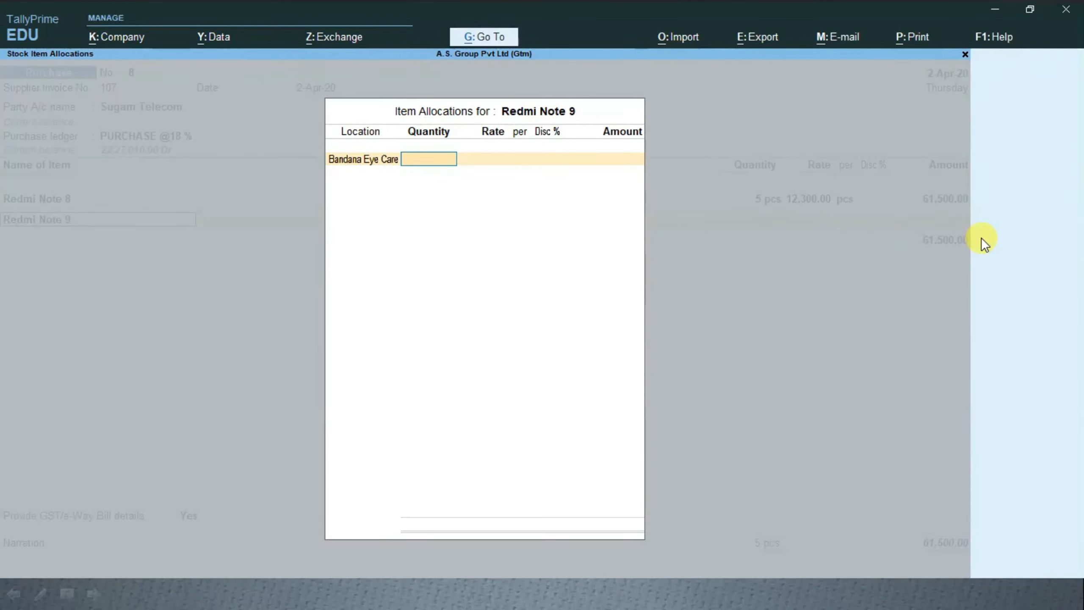
pyautogui.hotkey('alt', 'Tab')
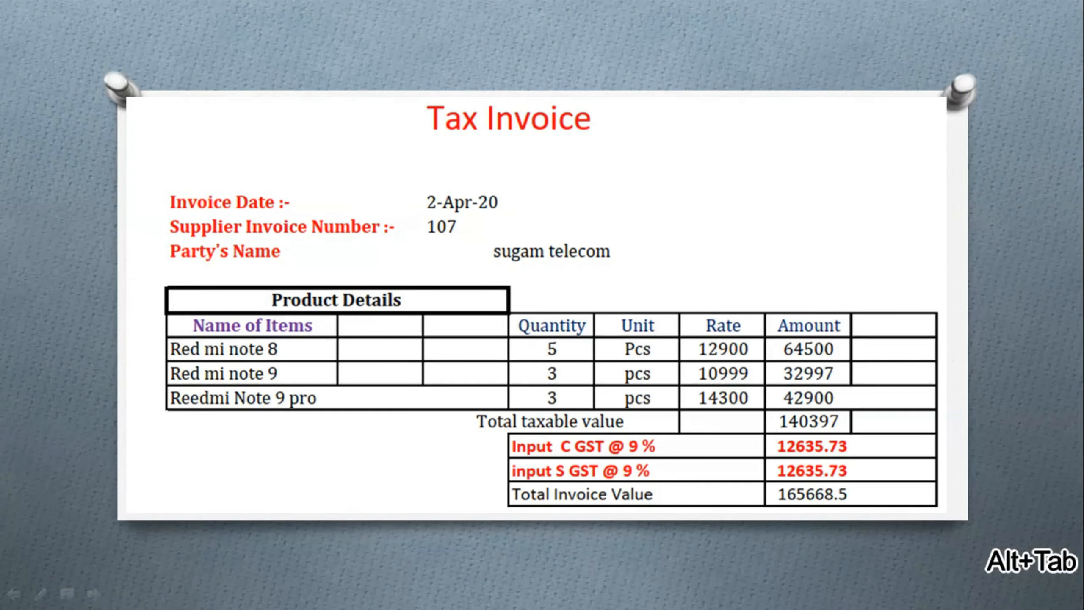
pyautogui.hotkey('alt', 'Tab')
pyautogui.write('3')
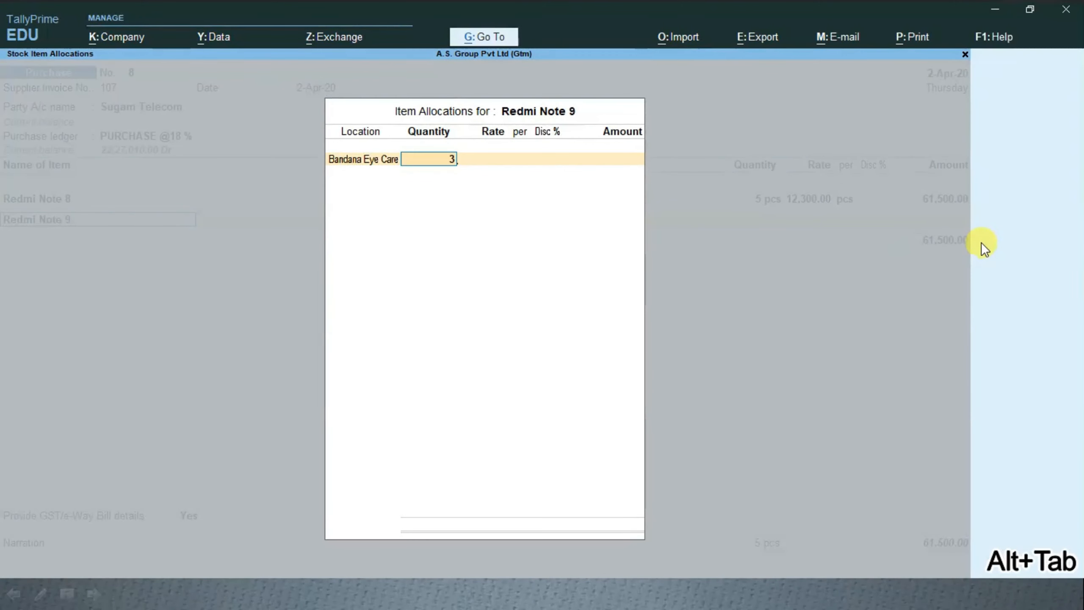
pyautogui.press('Return')
# Keep the suggested rate of 10,200.00 per pcs with no discount and accept the Redmi Note 9 allocation and amount.
pyautogui.press('Return')
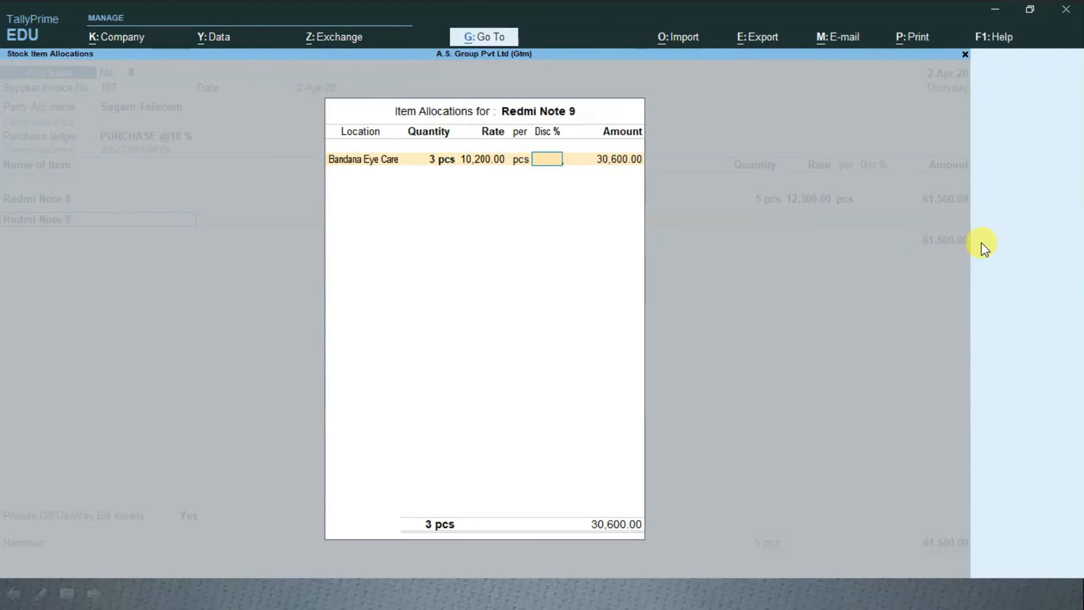
pyautogui.press('Return')
pyautogui.press('Return')
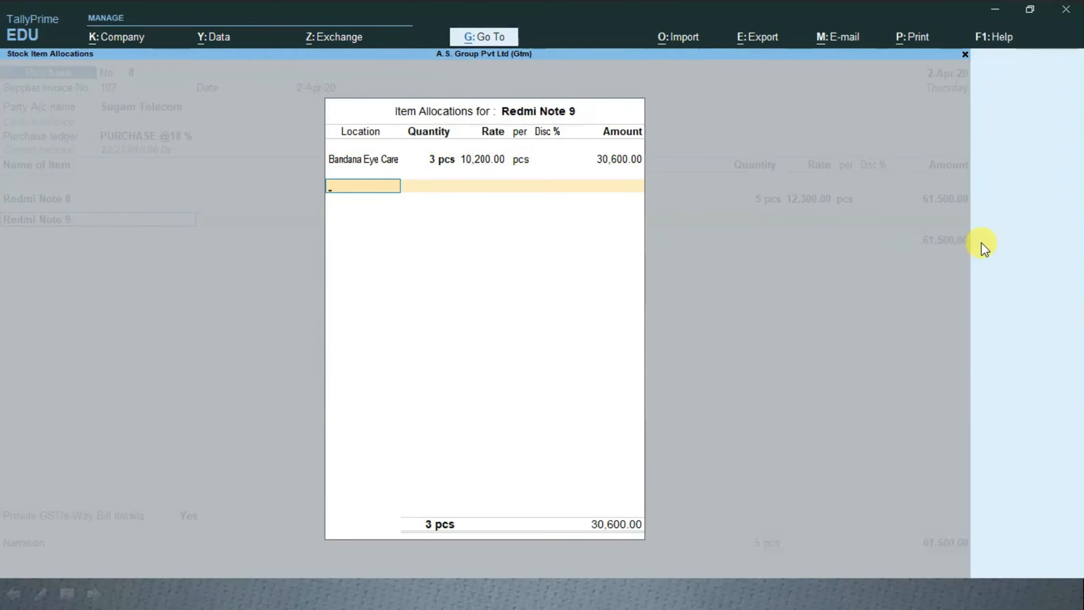
pyautogui.press('Return')
pyautogui.press('Return')
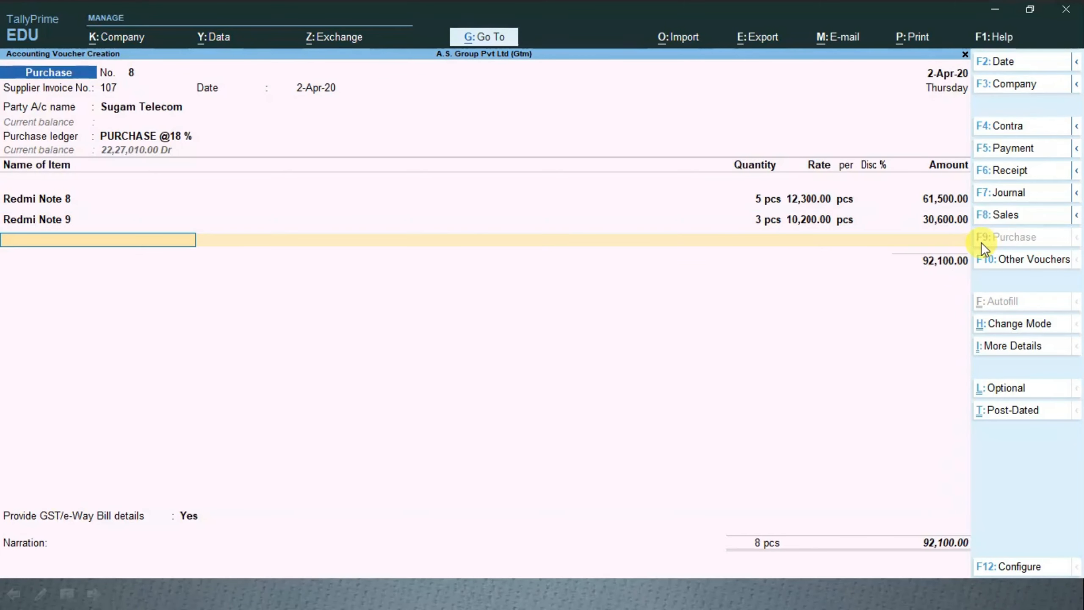
# Check the third item on the tax invoice slide and add Redmi Note 9 Pro to the voucher.
pyautogui.hotkey('alt', 'Tab')
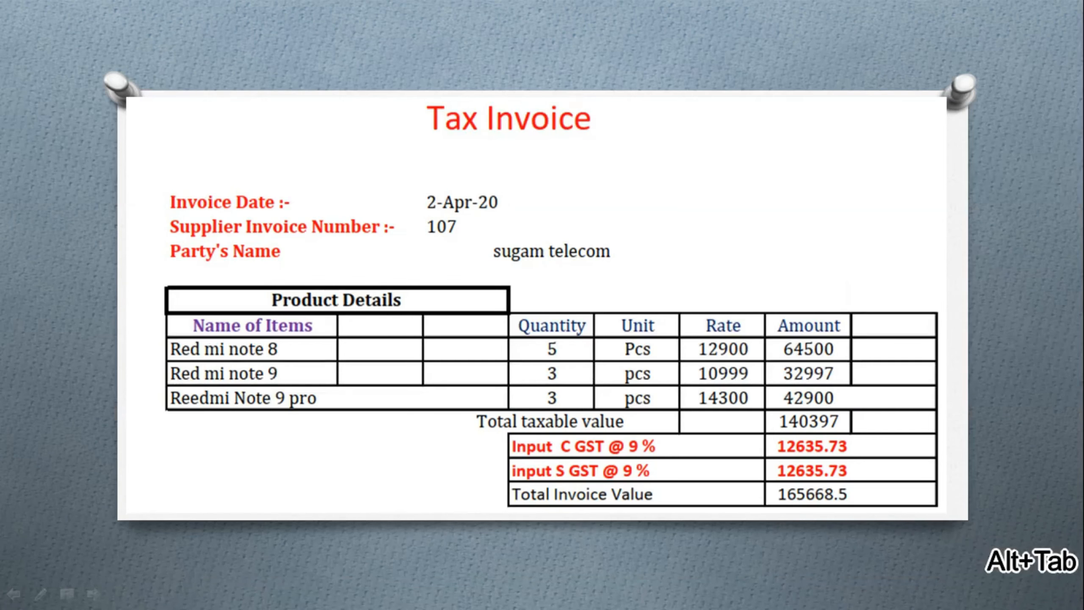
pyautogui.hotkey('alt', 'Tab')
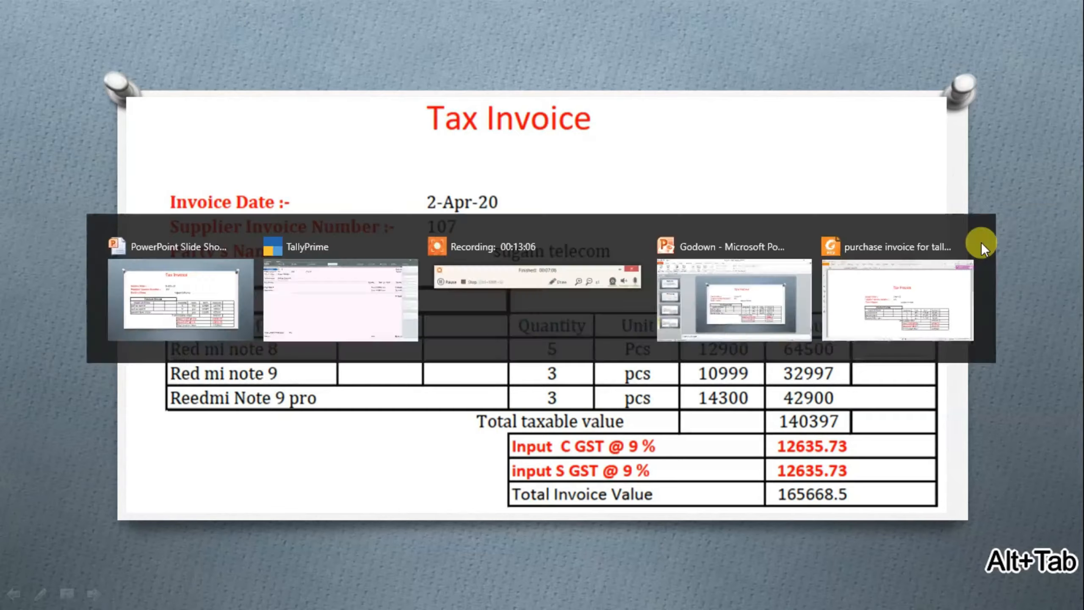
pyautogui.write('R')
pyautogui.press('Down')
pyautogui.press('Down')
pyautogui.press('Down')
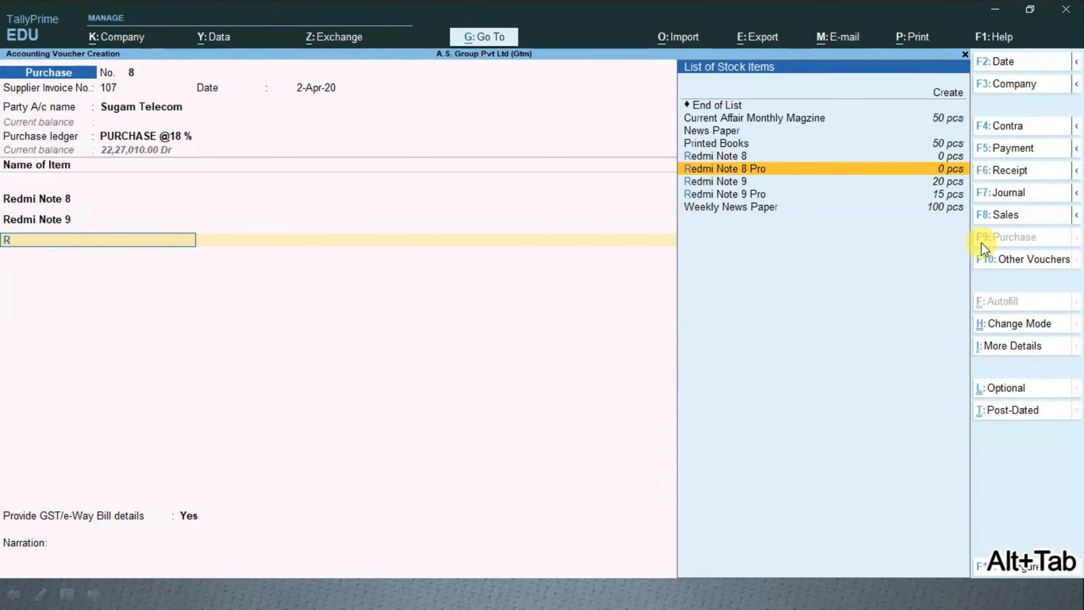
pyautogui.press('Return')
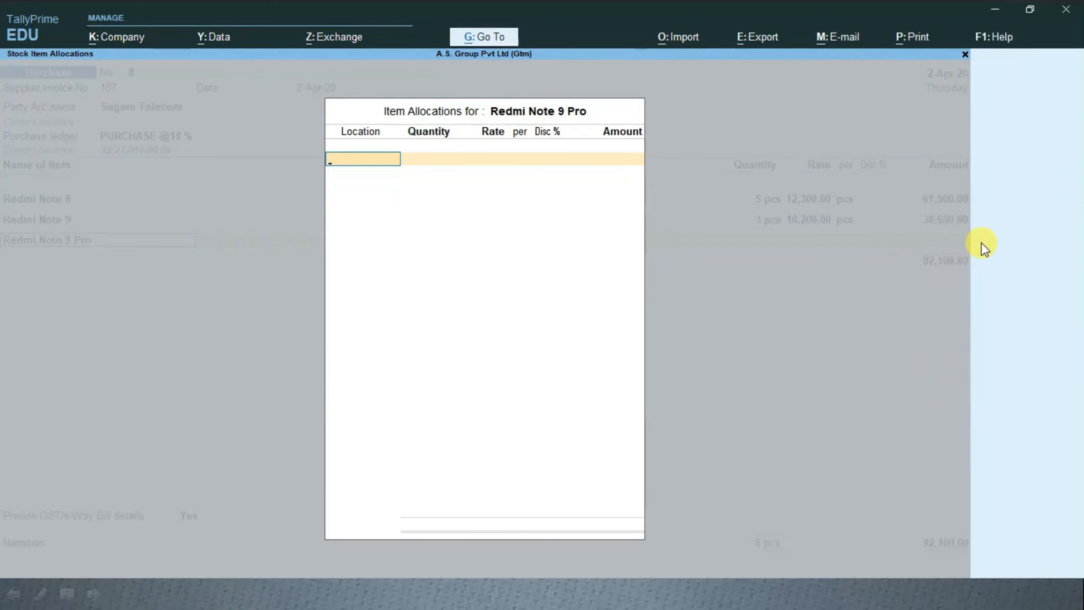
# Allocate 3 pcs of Redmi Note 9 Pro to the Moosanagar location, checking the quantity on the tax invoice slide.
pyautogui.write('M')
pyautogui.press('Down')
pyautogui.press('Return')
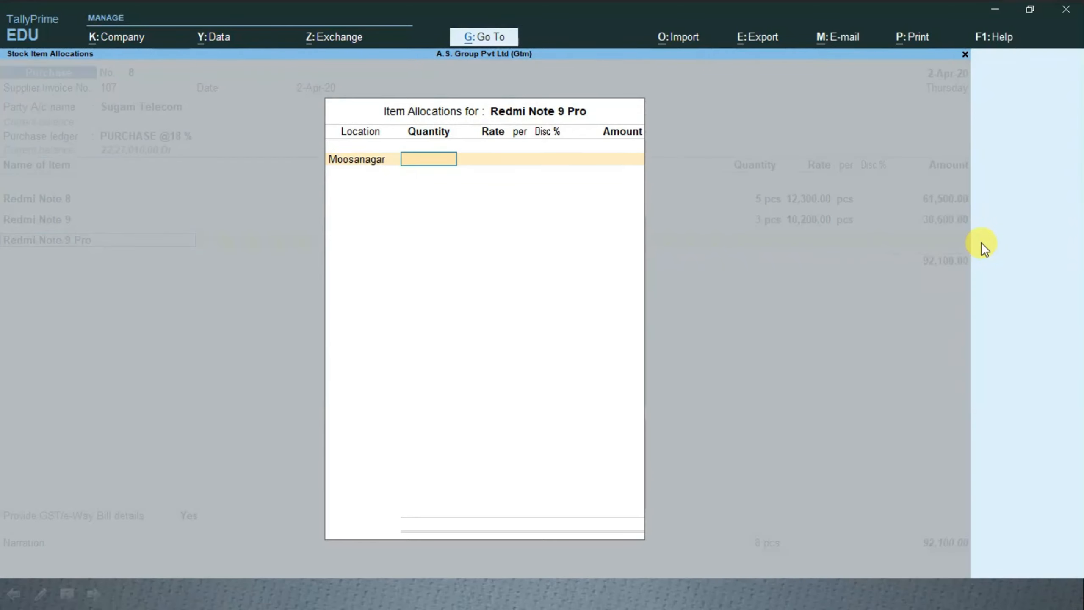
pyautogui.hotkey('alt', 'Tab')
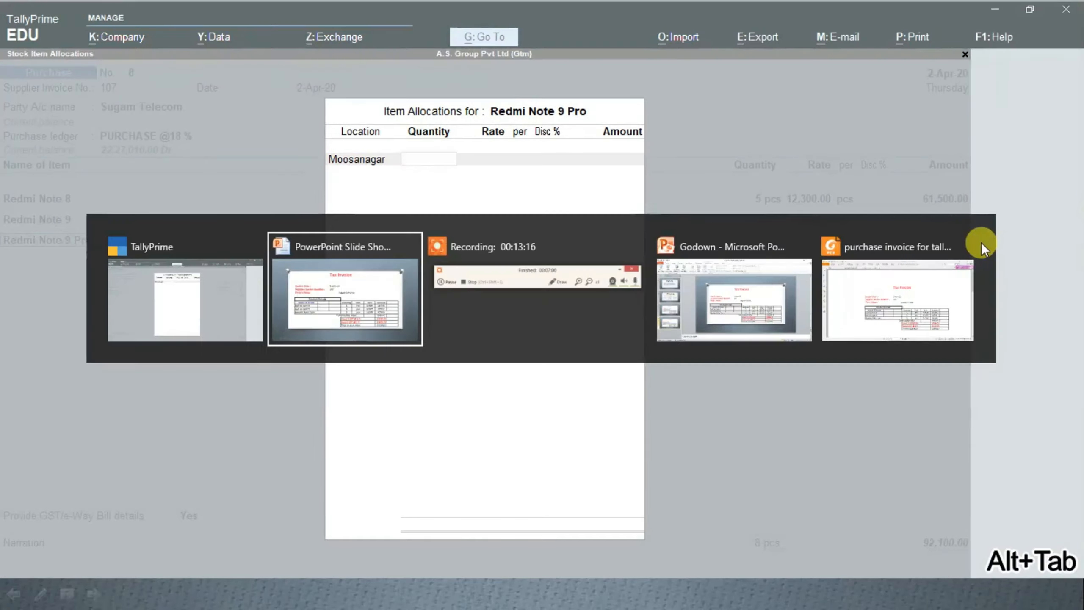
pyautogui.hotkey('alt', 'Tab')
pyautogui.write('3')
pyautogui.press('Return')
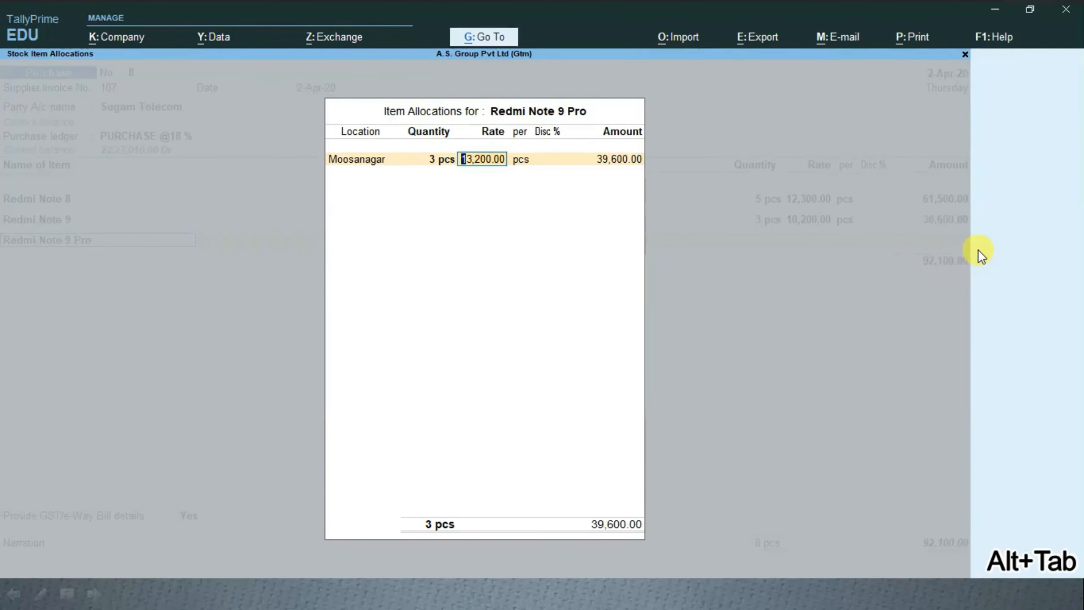
# Accept the Redmi Note 9 Pro allocation at the suggested rate of 13,200.00 per pcs and end the item list.
pyautogui.press('Return')
pyautogui.press('Return')
pyautogui.press('Return')
pyautogui.press('Return')
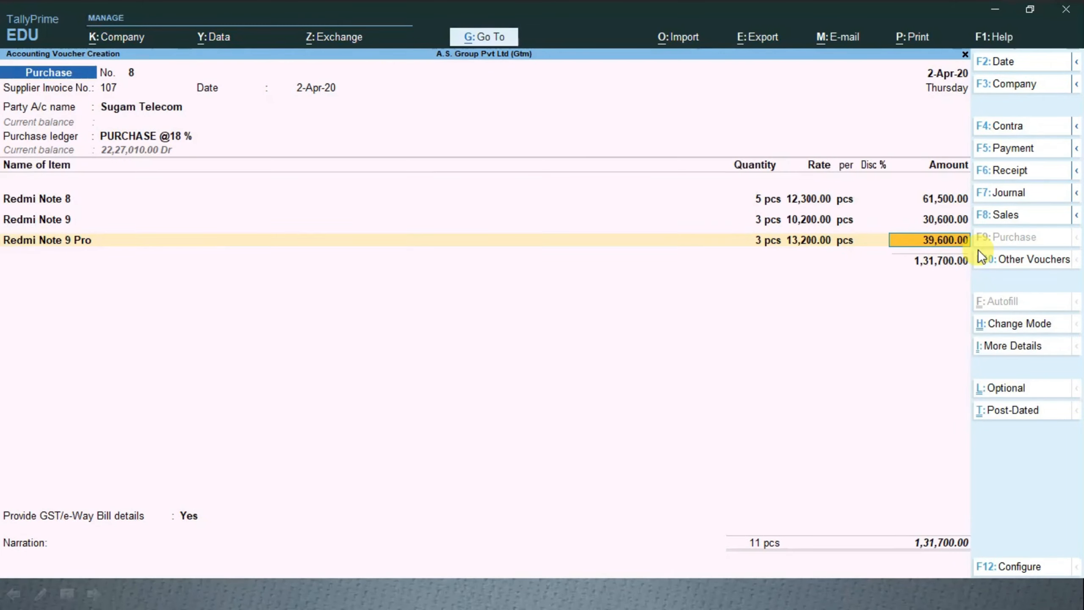
pyautogui.press('Return')
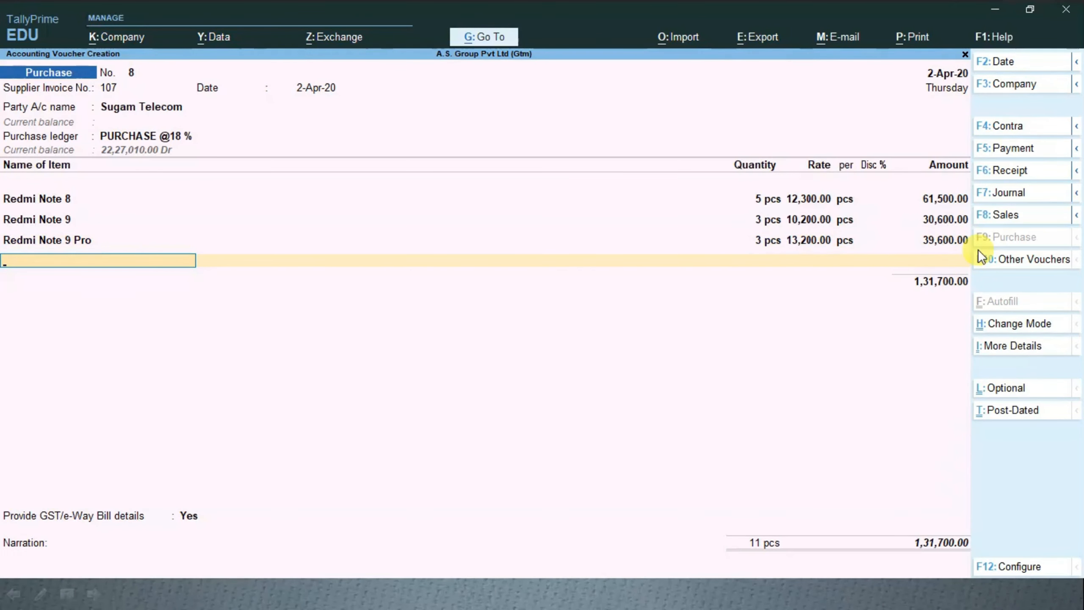
pyautogui.press('Return')
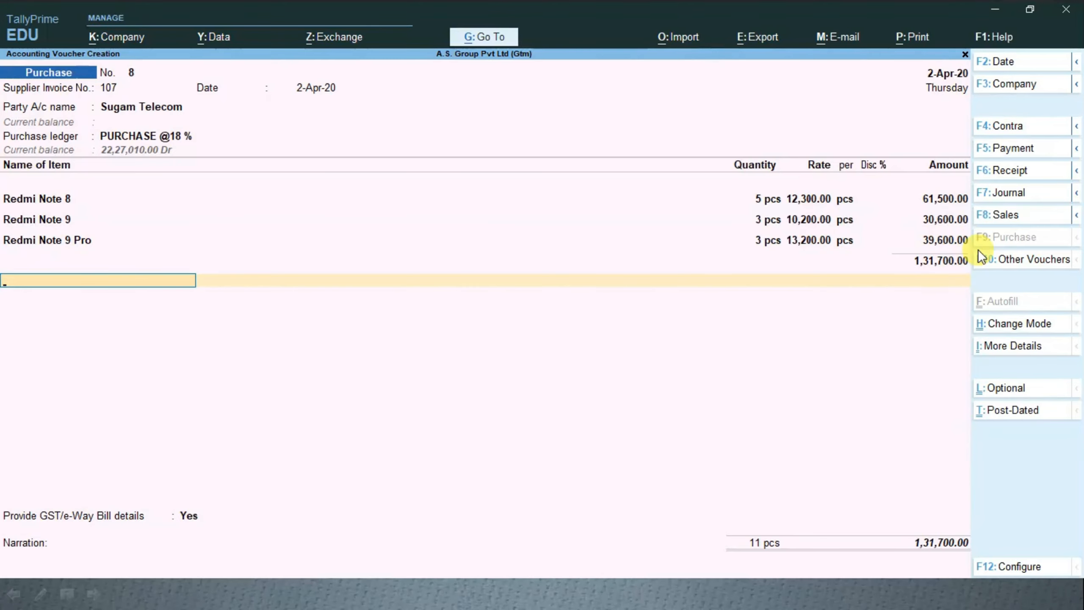
# Add the IINPUT C GST @ 9% ledger below the items and accept its calculated tax amount.
pyautogui.press('Return')
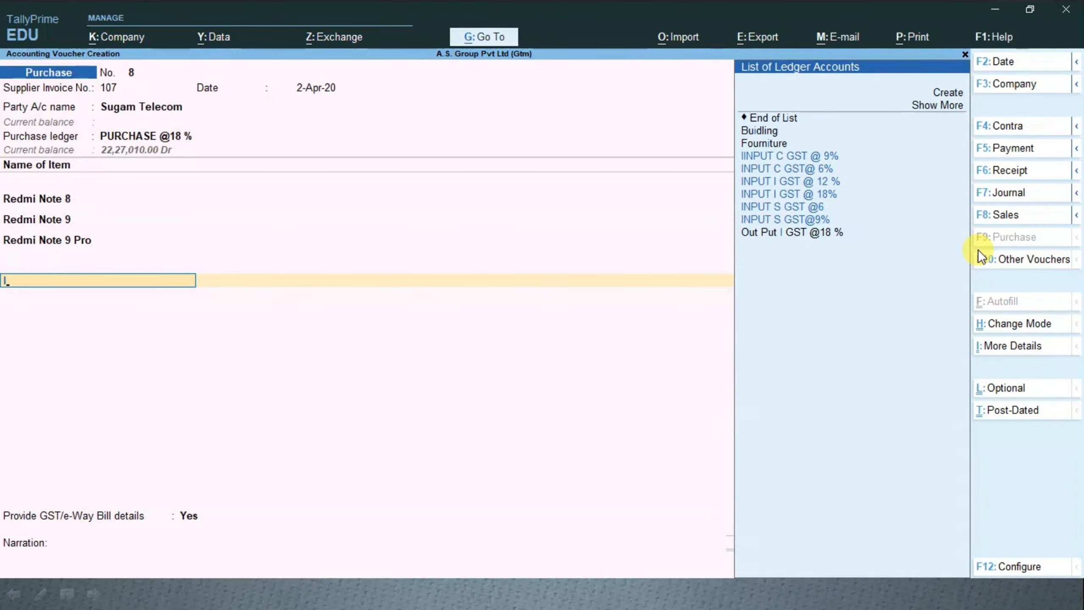
pyautogui.press('Down')
pyautogui.press('Down')
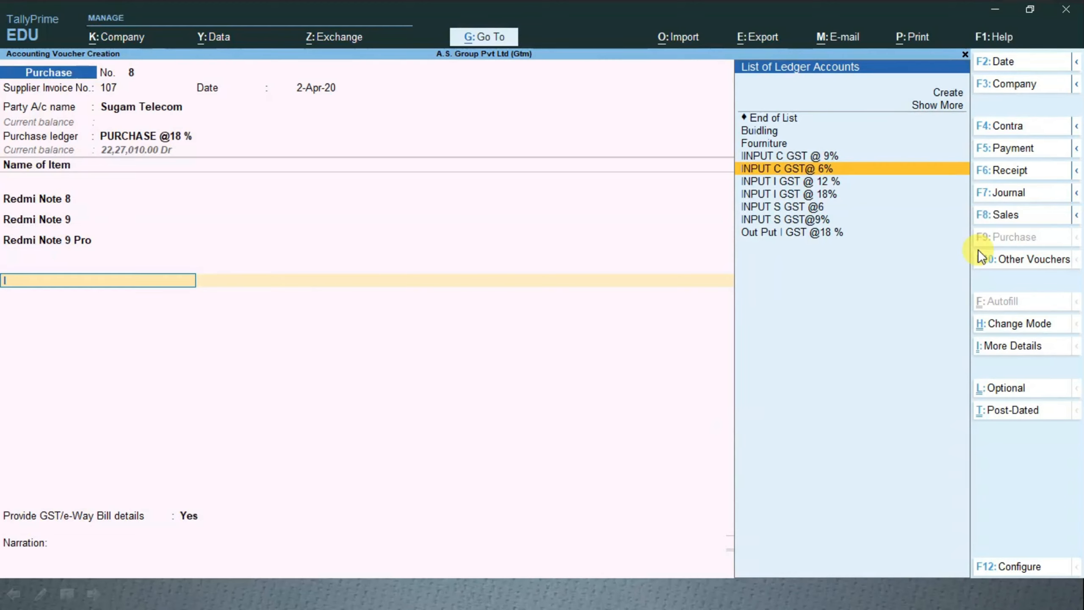
pyautogui.press('Up')
pyautogui.press('Return')
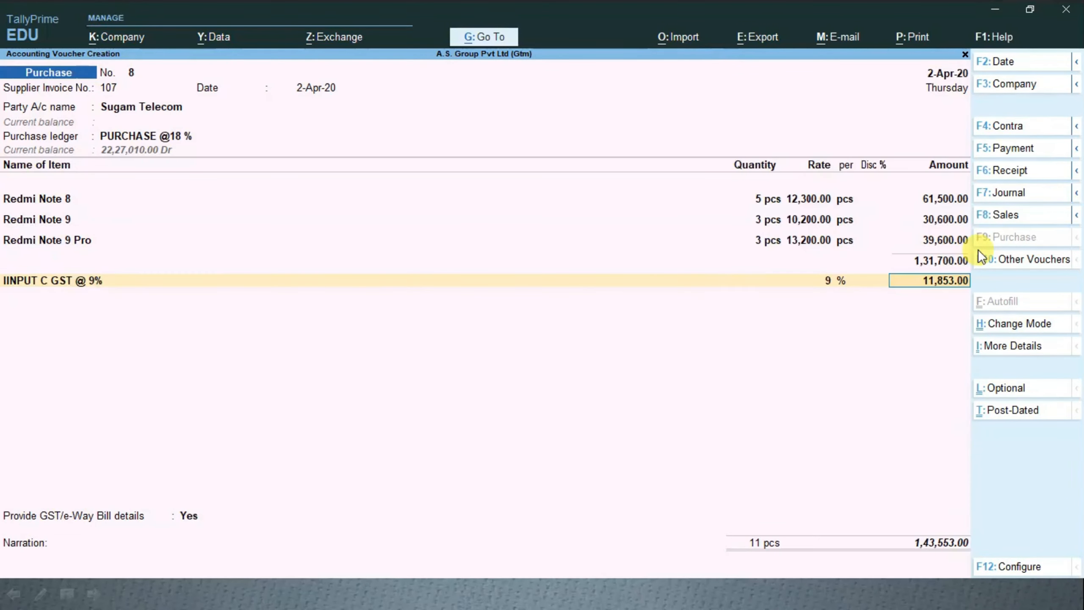
pyautogui.press('Return')
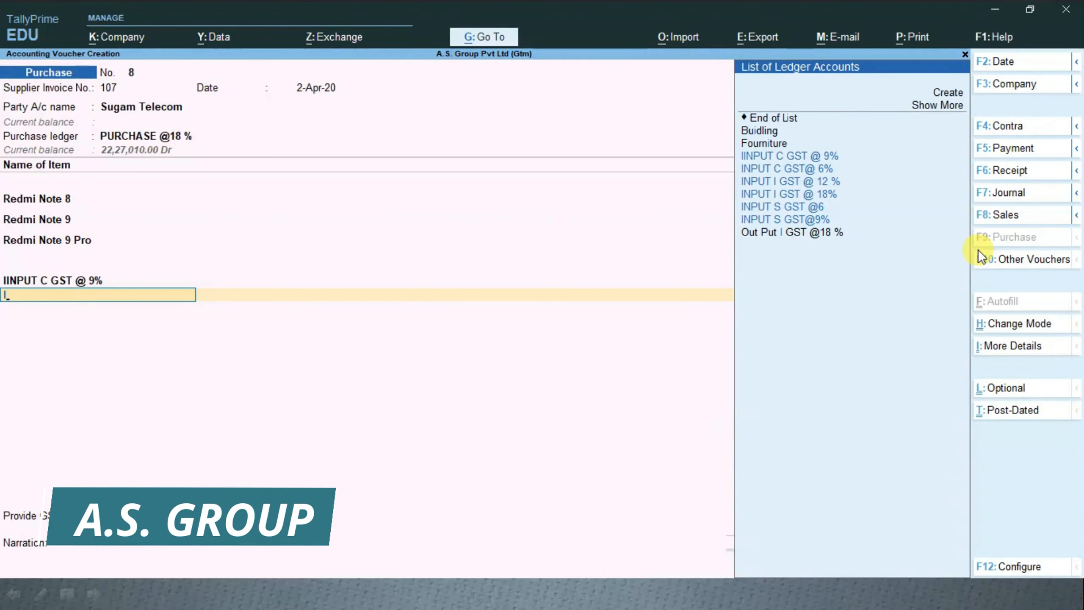
# Add the INPUT S GST@9% ledger on the line below the central GST ledger.
pyautogui.press('Down')
pyautogui.press('Down')
pyautogui.press('Down')
pyautogui.press('Down')
pyautogui.press('Down')
pyautogui.press('Down')
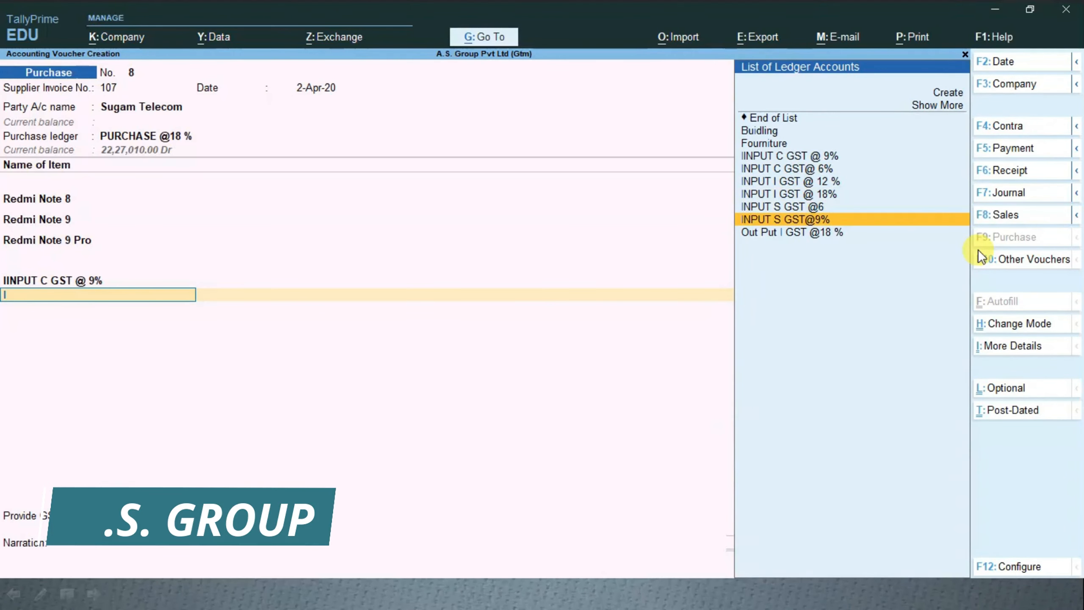
pyautogui.press('Return')
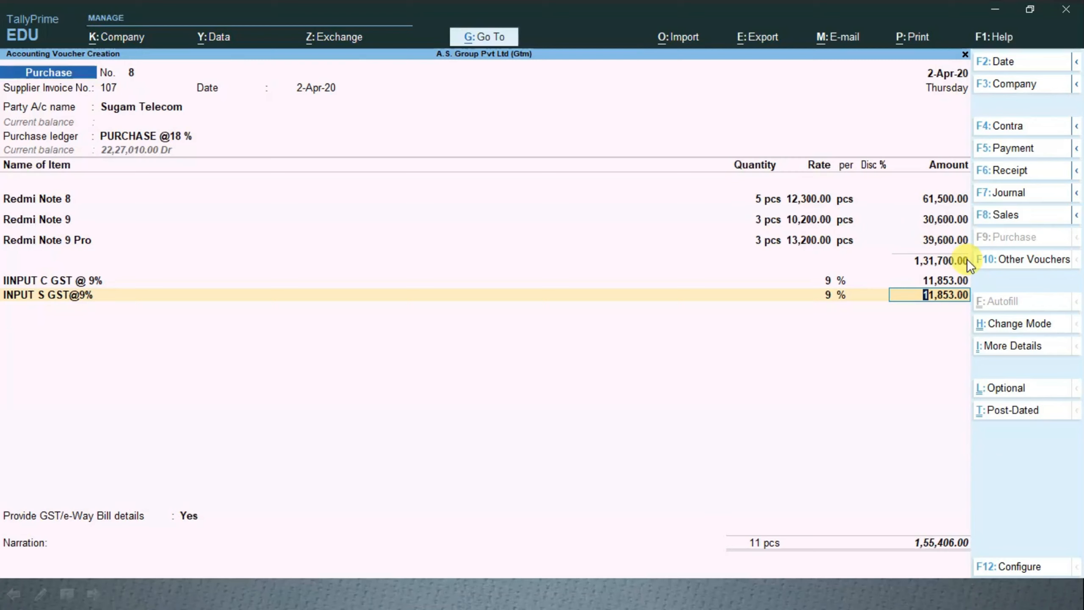
# Compare the voucher with the tax invoice slide and reopen the Redmi Note 8 item allocation.
pyautogui.hotkey('alt', 'Tab')
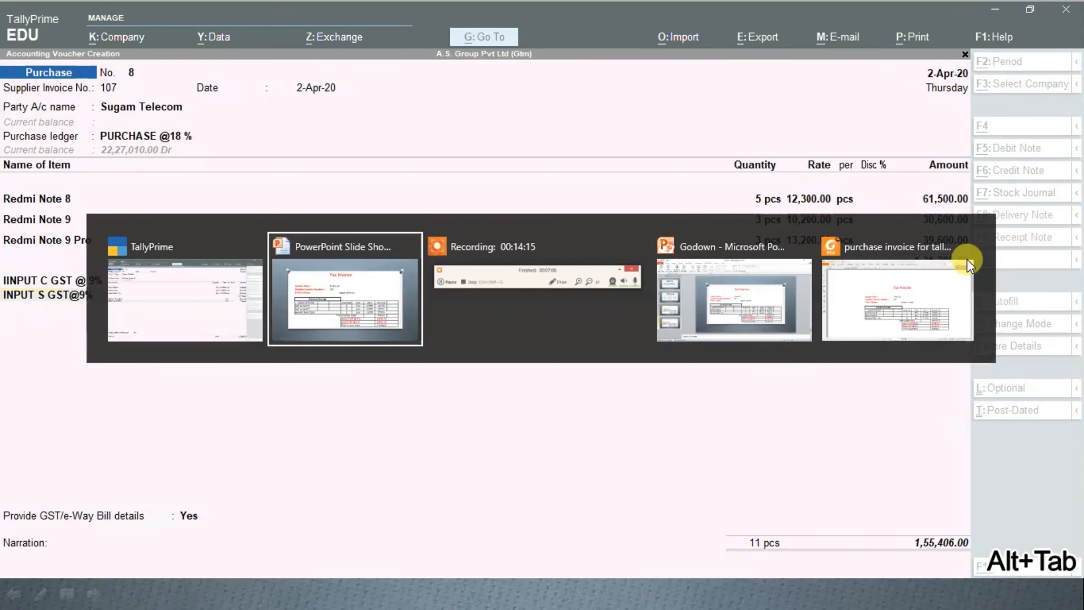
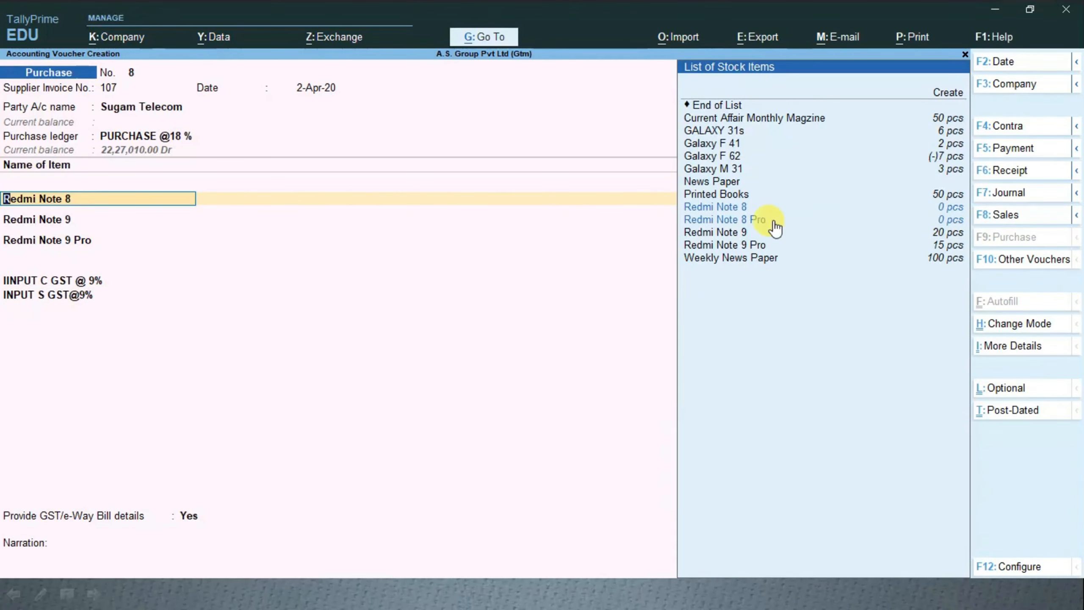
pyautogui.click(746, 207)
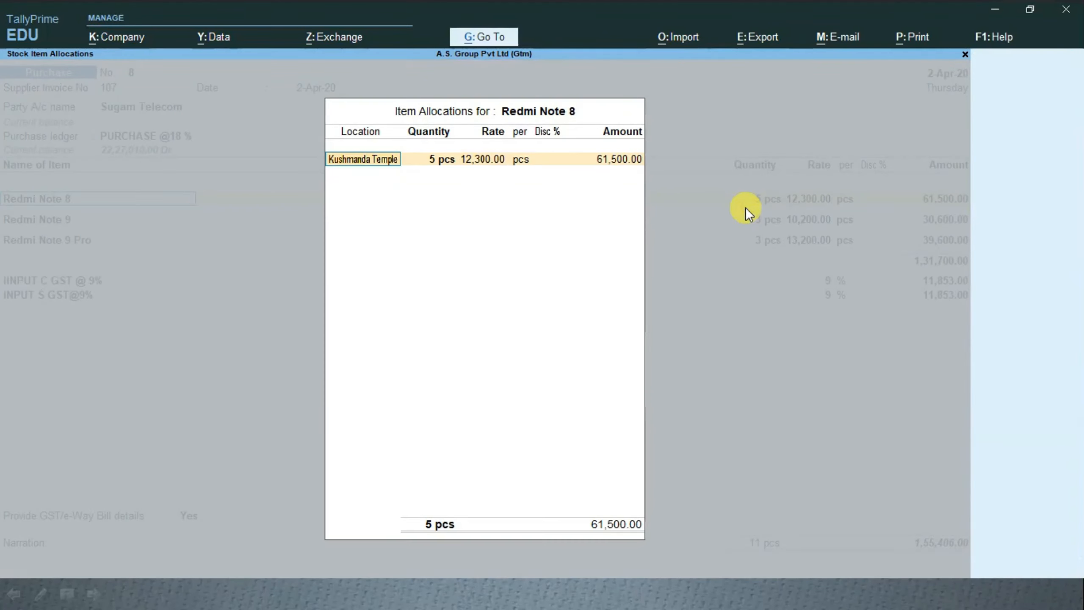
pyautogui.press('Up')
pyautogui.press('Return')
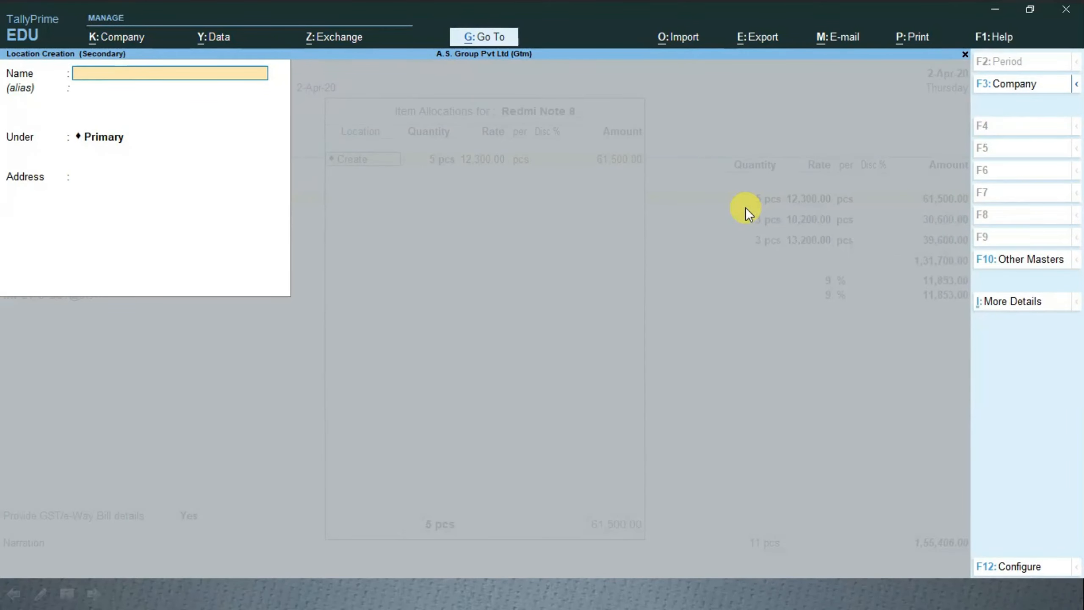
pyautogui.press('Escape')
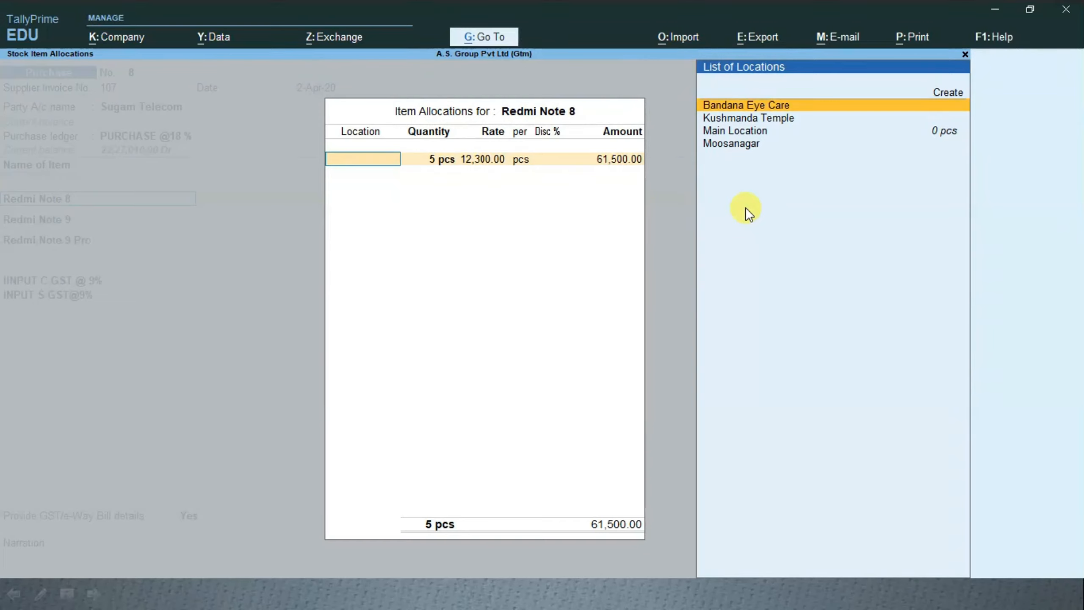
# Set the Redmi Note 8 allocation's location to Kushmanda Temple and keep the quantity of 5 pcs.
pyautogui.press('Down')
pyautogui.press('Return')
pyautogui.press('Return')
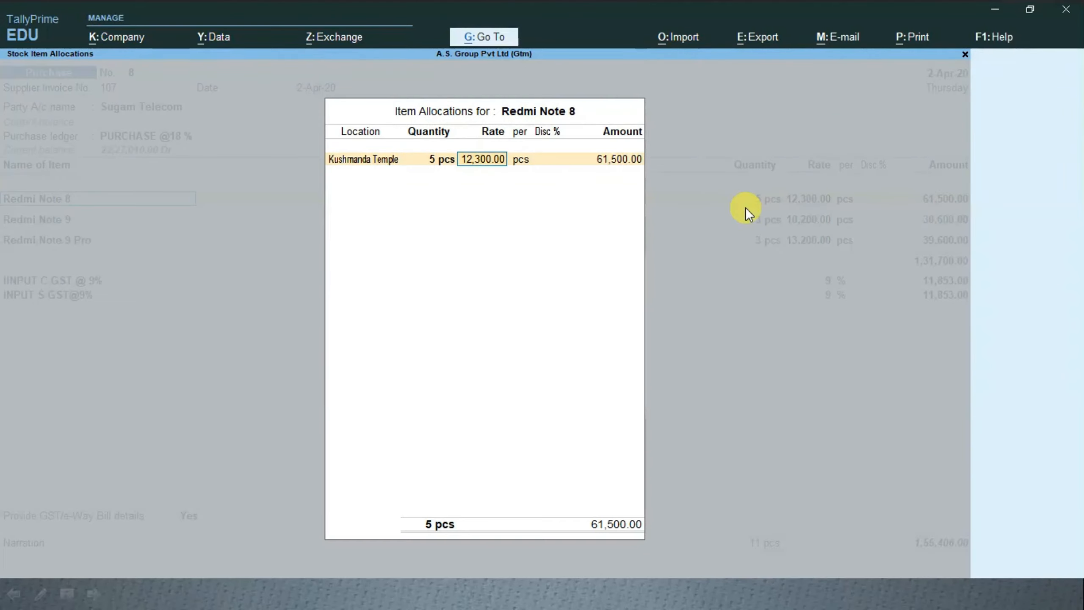
# Set the Redmi Note 8 rate to 12900 per pcs, as on the tax invoice slide, and accept the allocation.
pyautogui.write('12')
pyautogui.hotkey('alt', 'Tab')
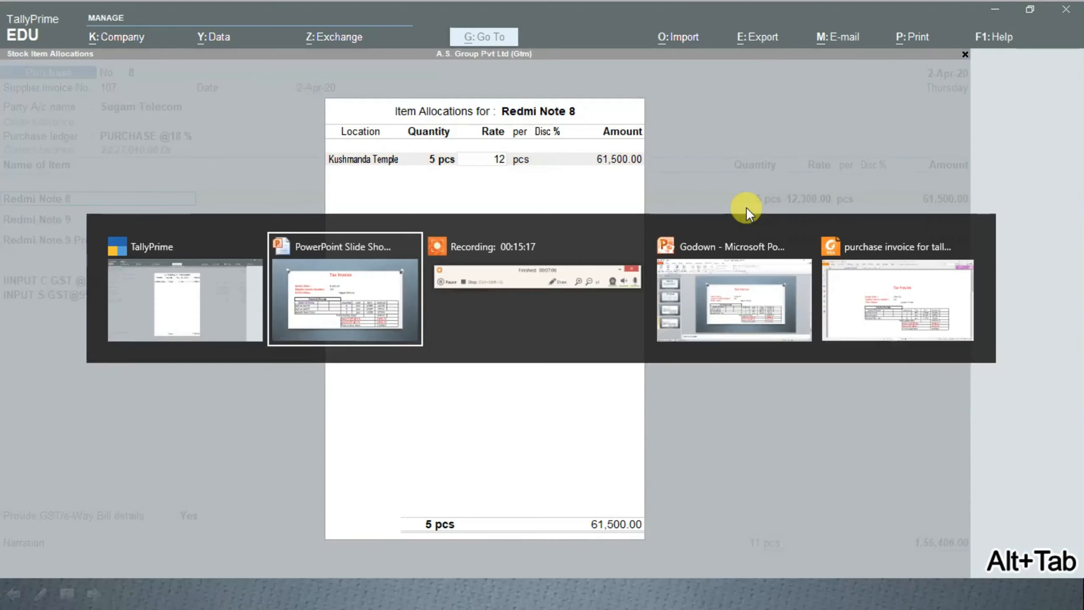
pyautogui.hotkey('alt', 'Tab')
pyautogui.write('9')
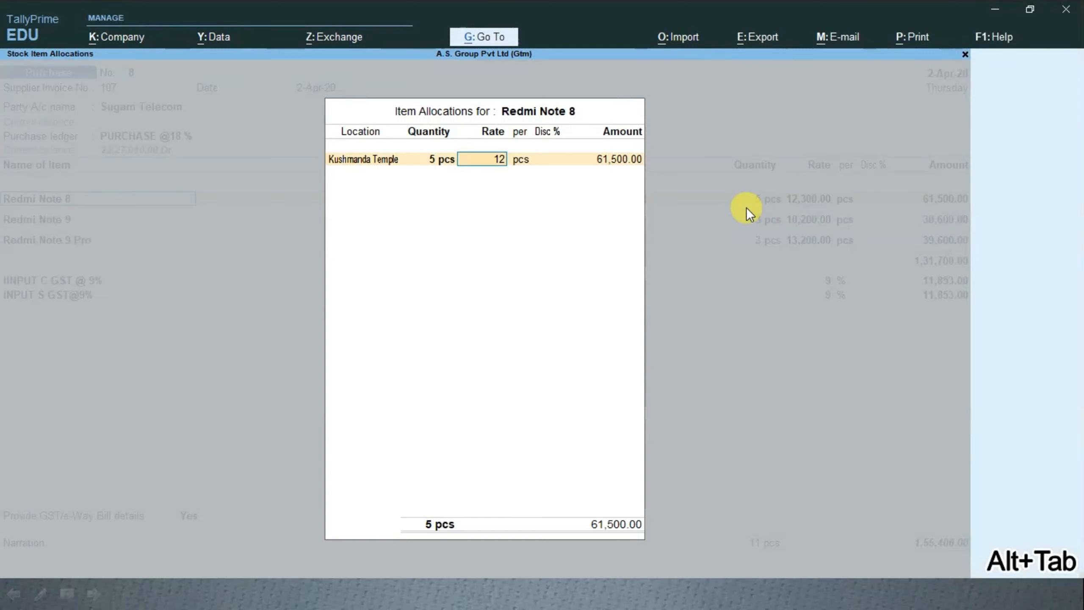
pyautogui.write('00')
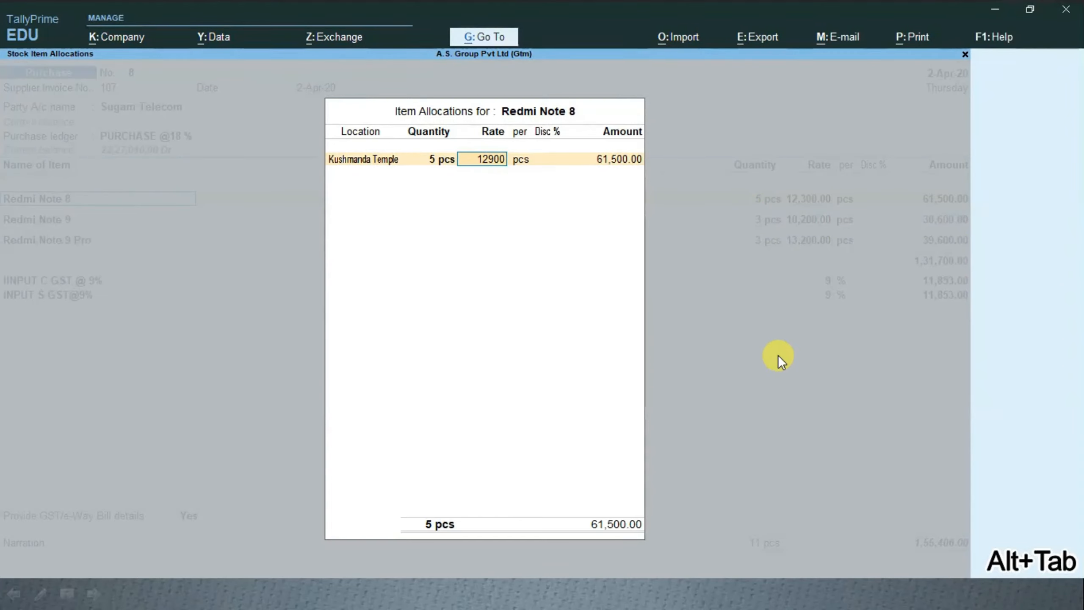
pyautogui.press('Return')
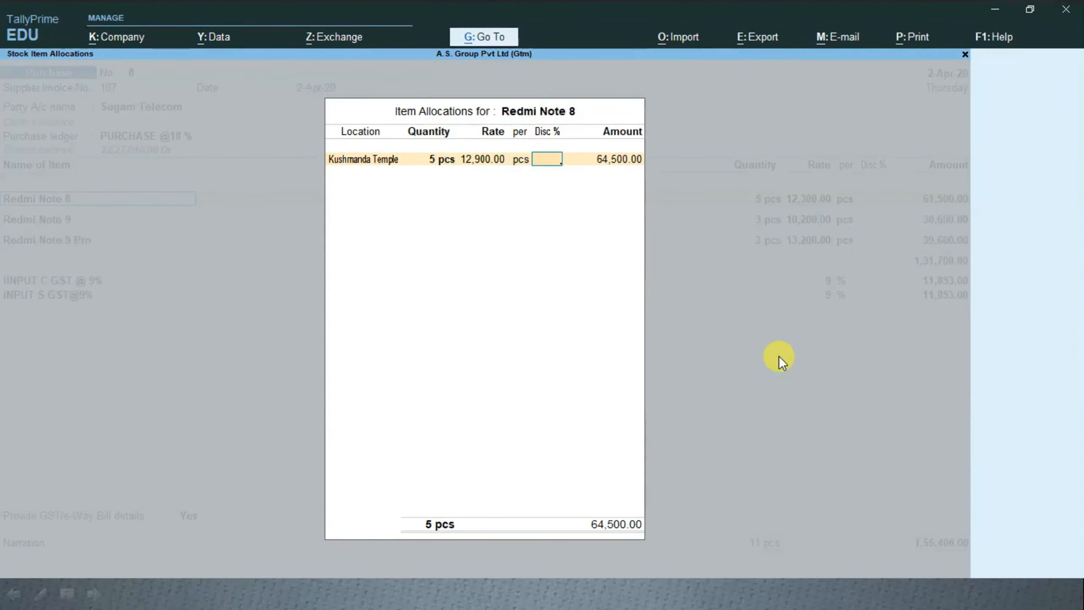
pyautogui.press('Return')
pyautogui.press('Return')
pyautogui.press('Return')
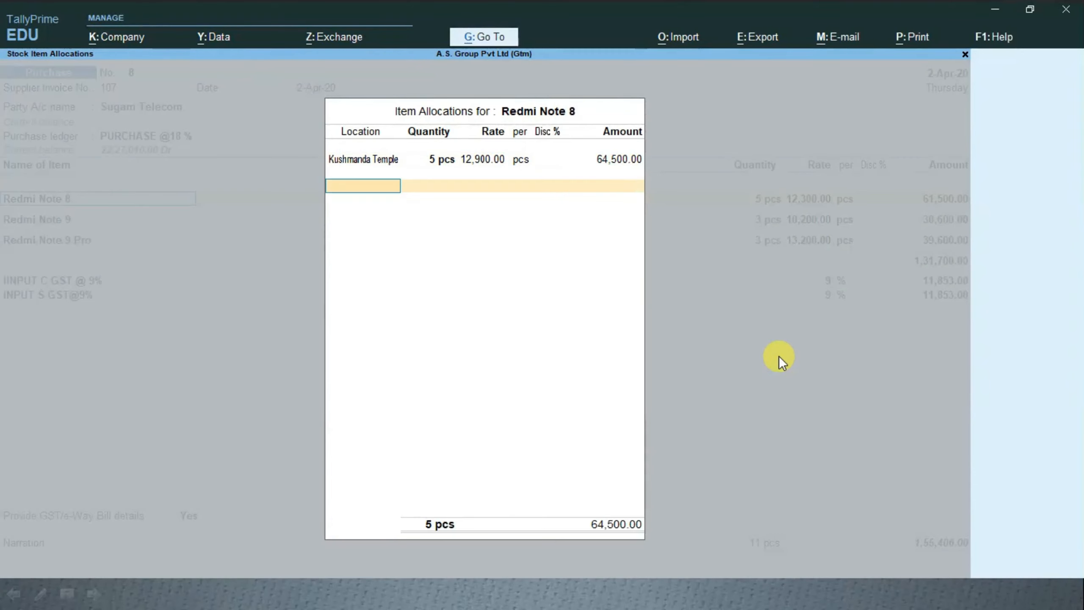
pyautogui.press('Return')
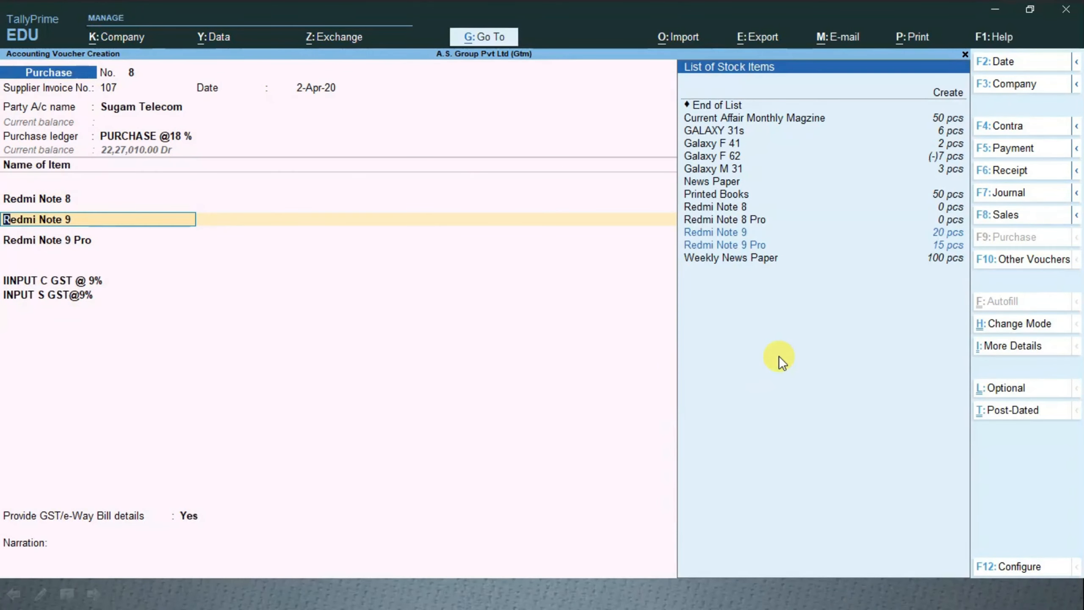
# Correct the Redmi Note 9 rate to 10999 per pcs from the tax invoice slide, keeping 3 pcs at Bandana Eye Care.
pyautogui.press('Return')
pyautogui.press('Return')
pyautogui.press('Return')
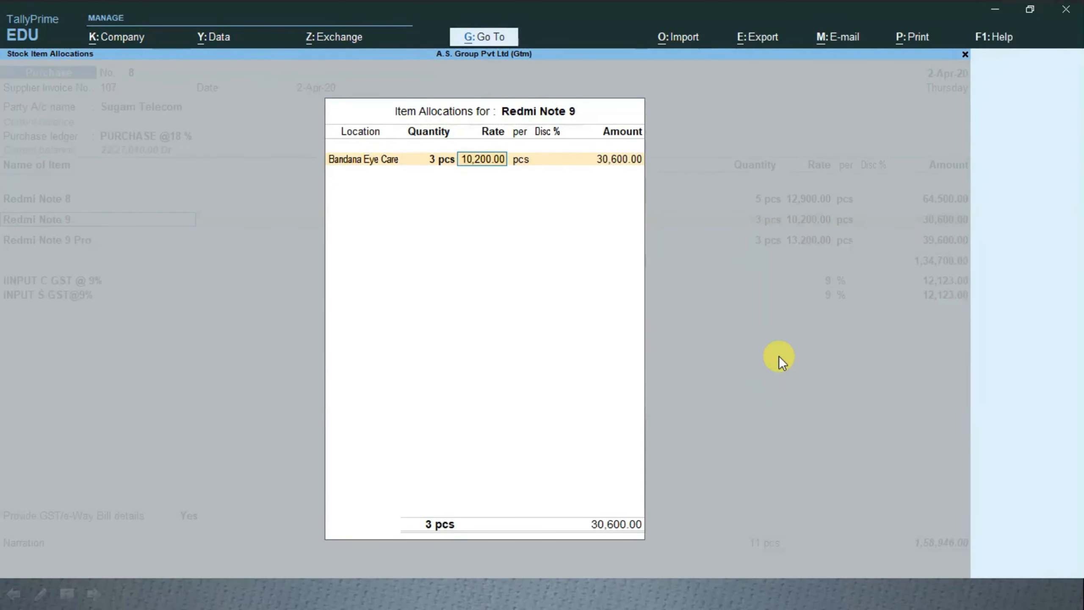
pyautogui.hotkey('alt', 'Tab')
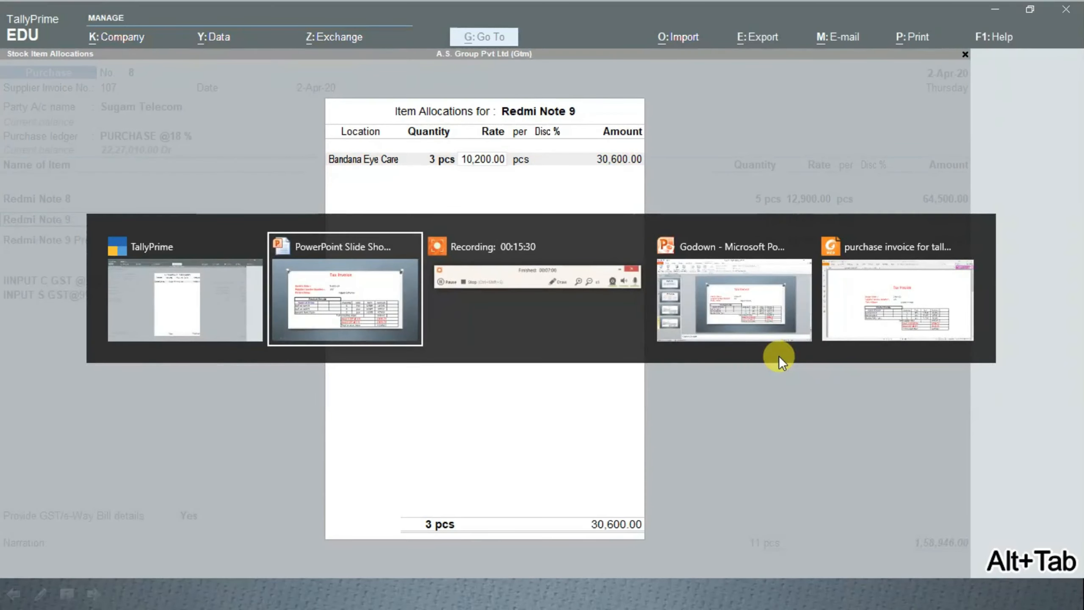
pyautogui.hotkey('alt', 'Tab')
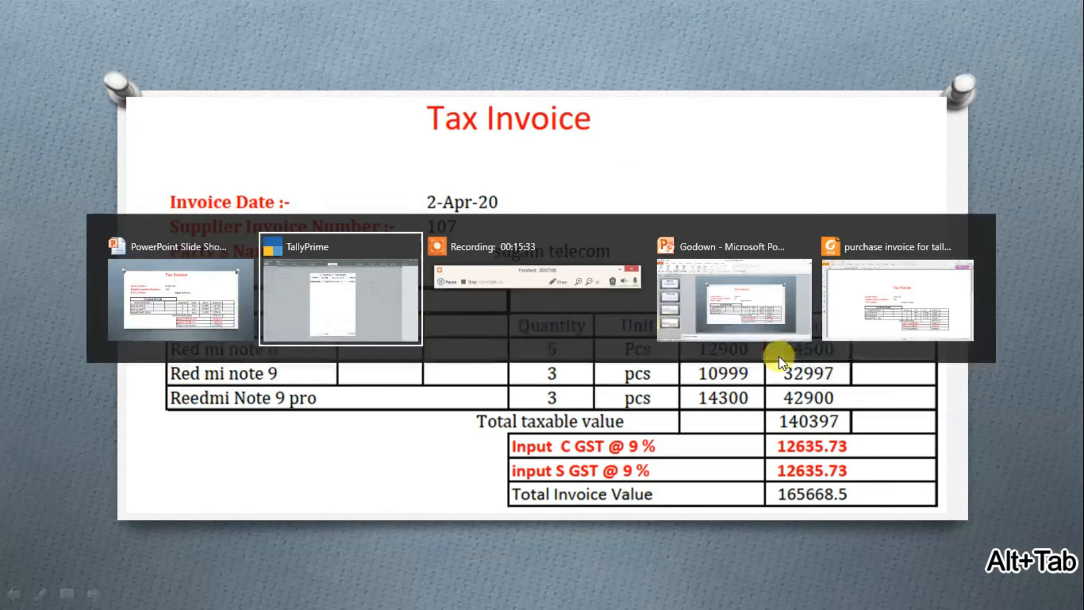
pyautogui.write('10999')
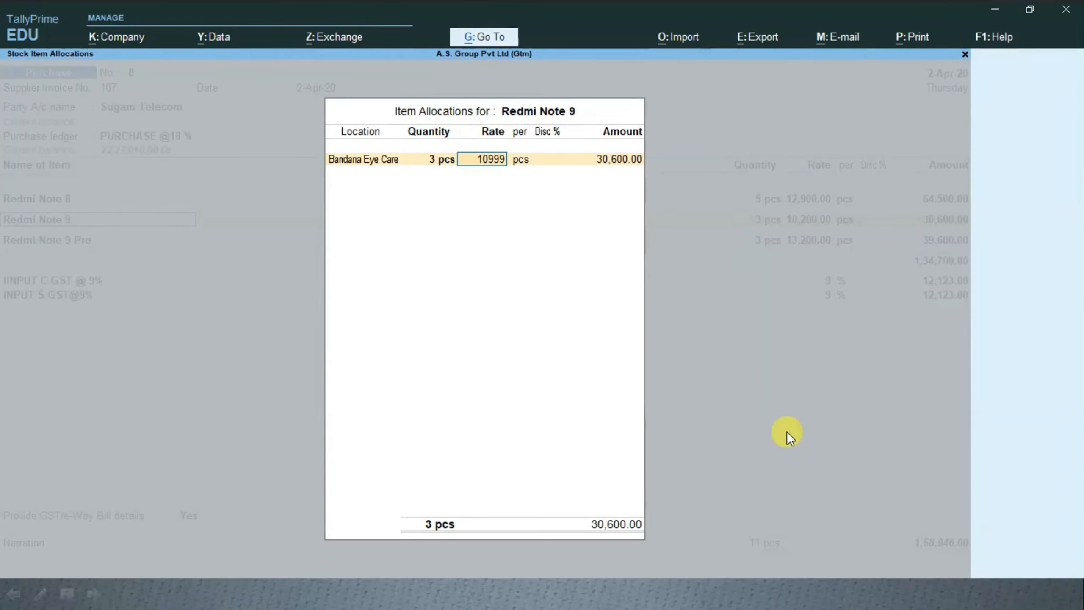
pyautogui.press('Return')
pyautogui.press('Return')
pyautogui.press('Return')
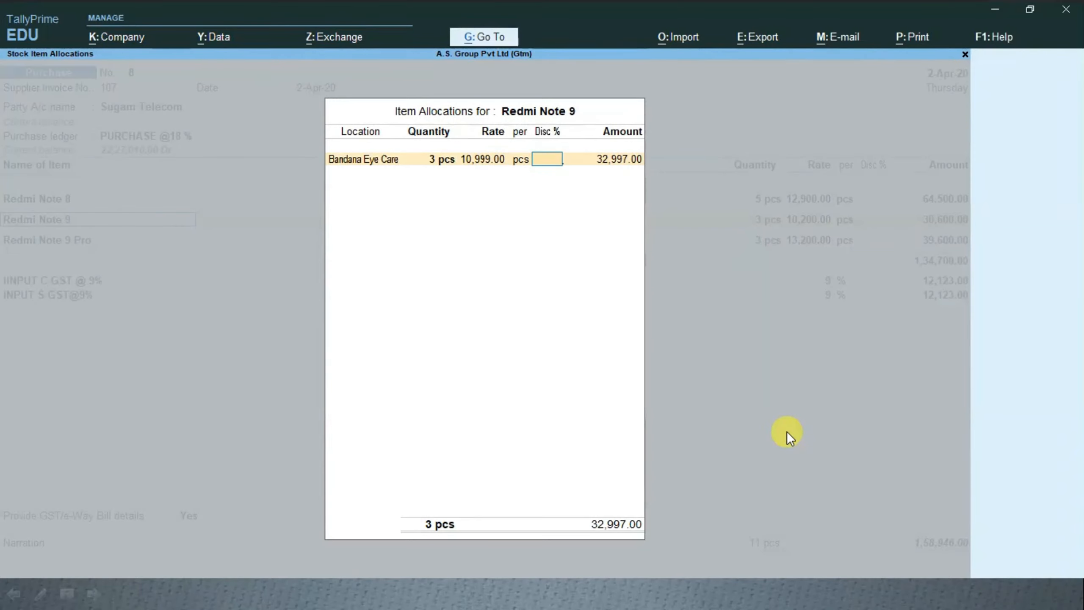
pyautogui.press('Return')
pyautogui.press('Return')
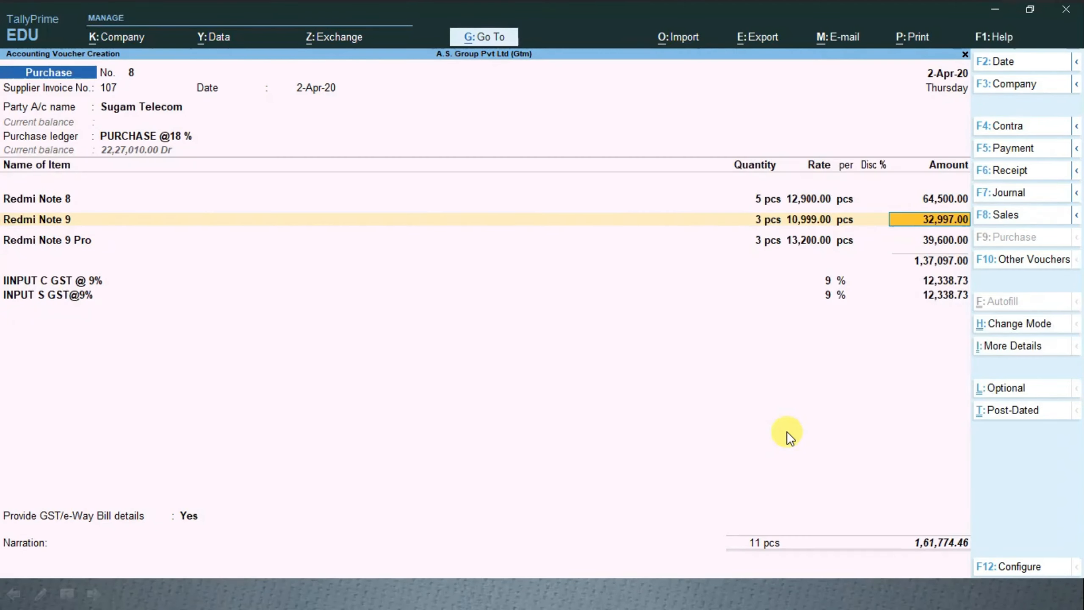
pyautogui.press('Return')
# Correct the Redmi Note 9 Pro rate to 14300 per pcs from the tax invoice slide, keeping 3 pcs at Moosanagar.
pyautogui.press('Return')
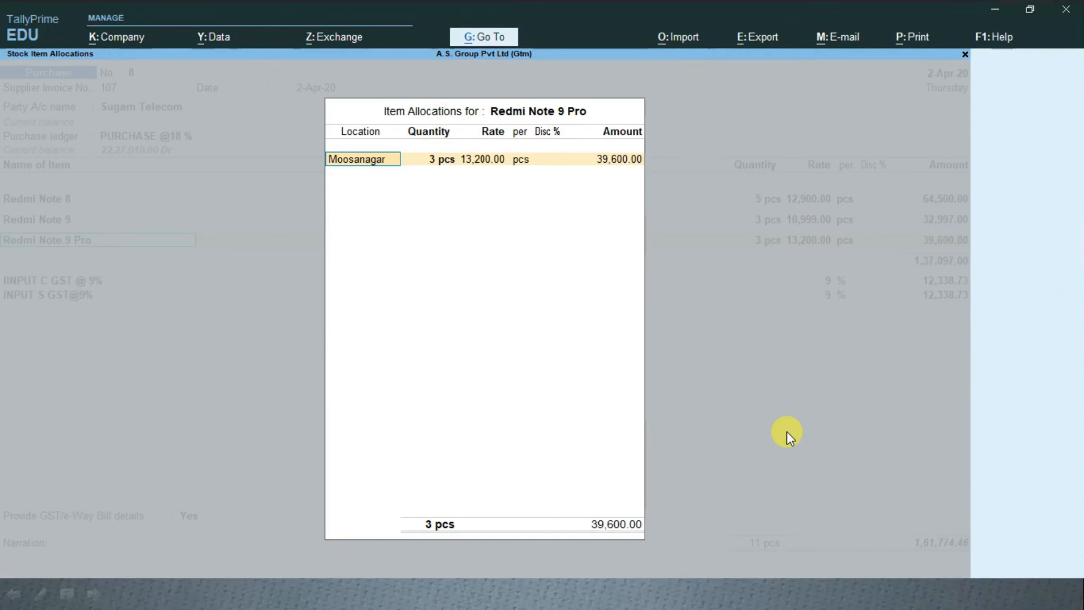
pyautogui.press('Return')
pyautogui.press('Return')
pyautogui.hotkey('alt', 'Tab')
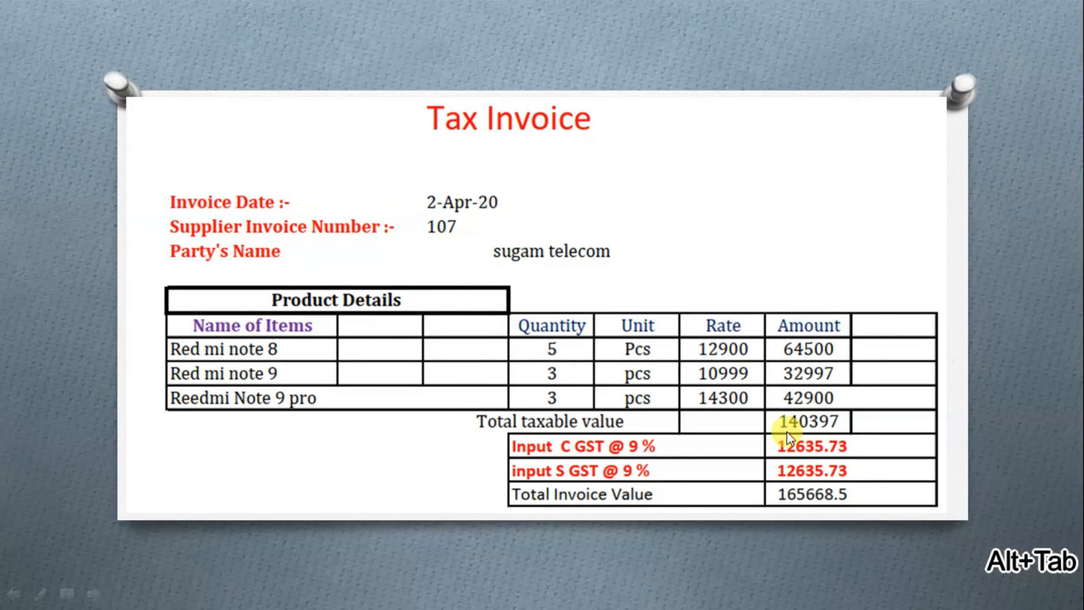
pyautogui.hotkey('alt', 'Tab')
pyautogui.write('14300')
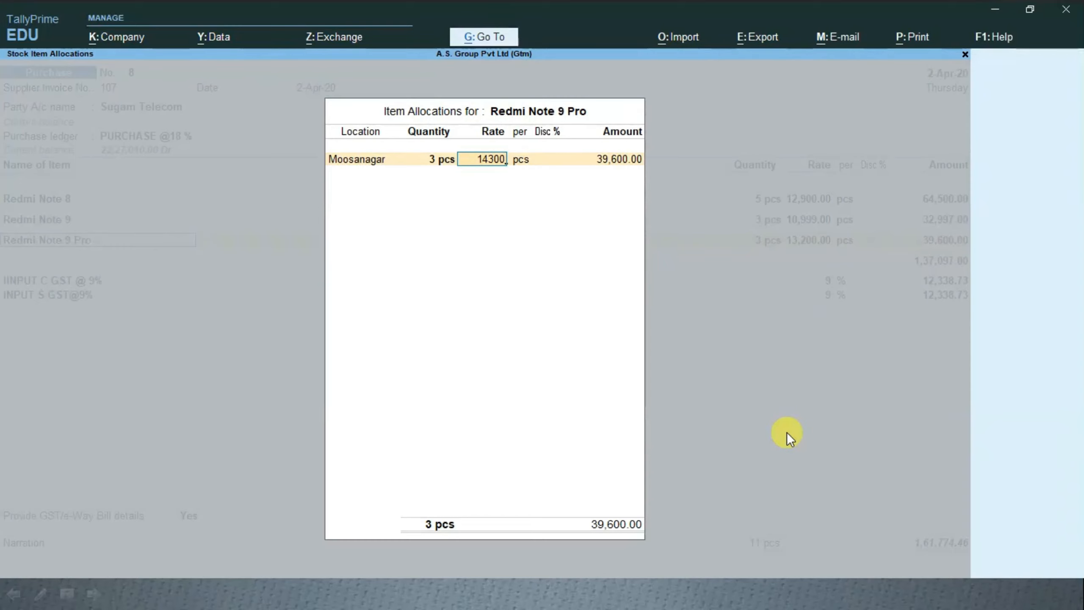
pyautogui.press('Return')
pyautogui.press('Return')
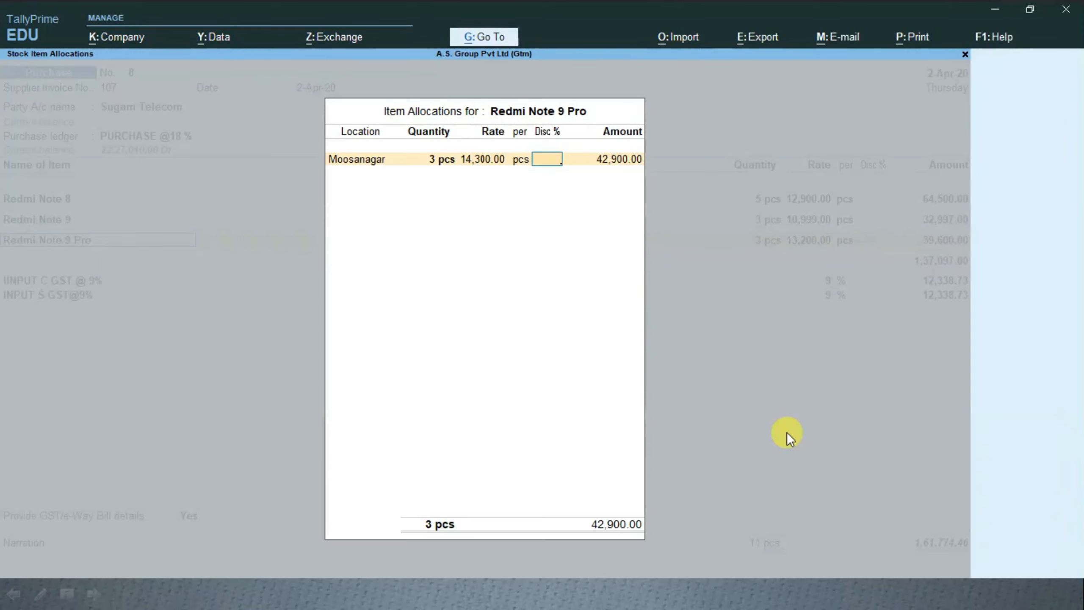
pyautogui.press('Return')
pyautogui.press('Return')
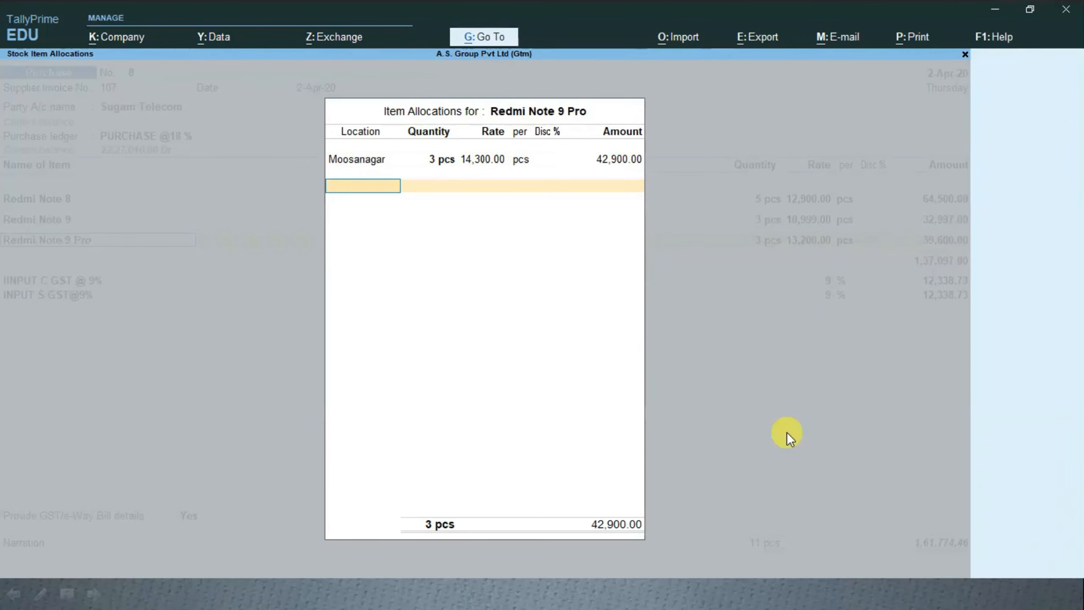
pyautogui.press('Return')
pyautogui.press('Return')
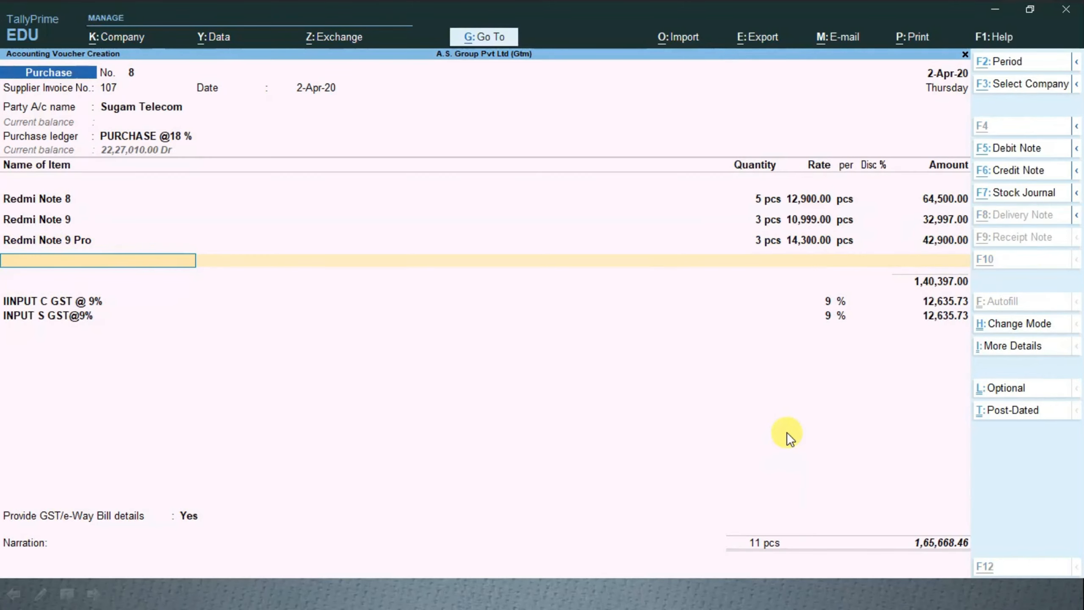
# Check the voucher totals against the tax invoice slide and review an enlarged print preview of the voucher.
pyautogui.hotkey('alt', 'Tab')
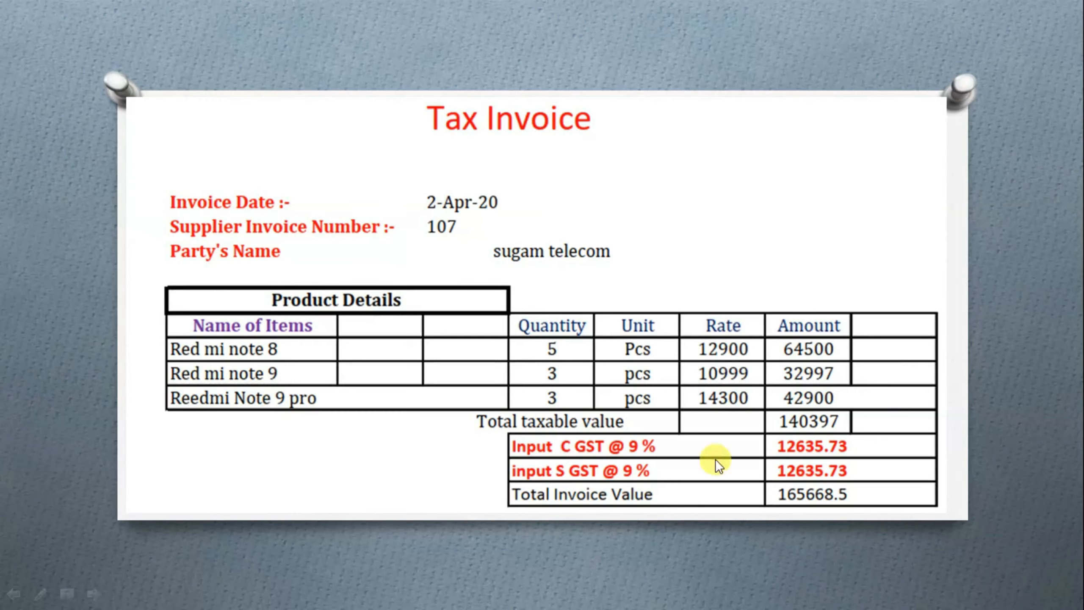
pyautogui.hotkey('alt', 'Tab')
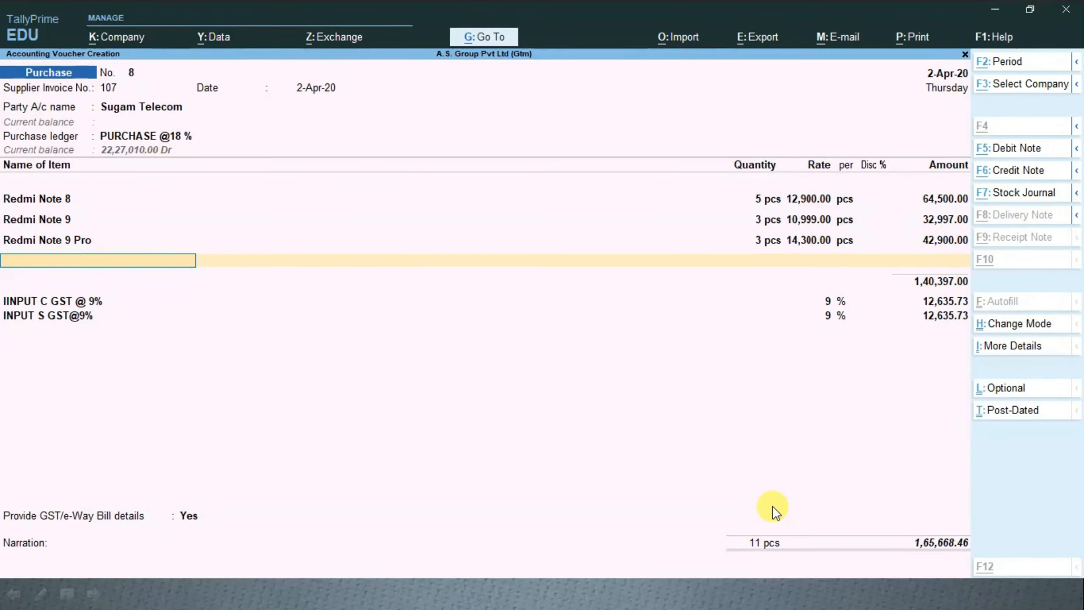
pyautogui.hotkey('alt', 'p')
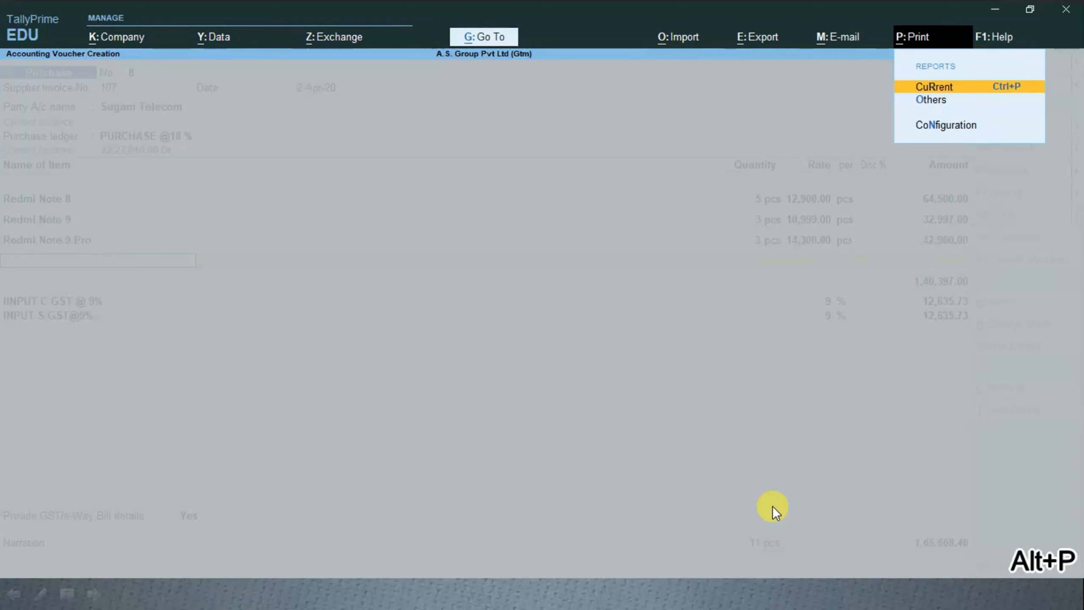
pyautogui.press('Return')
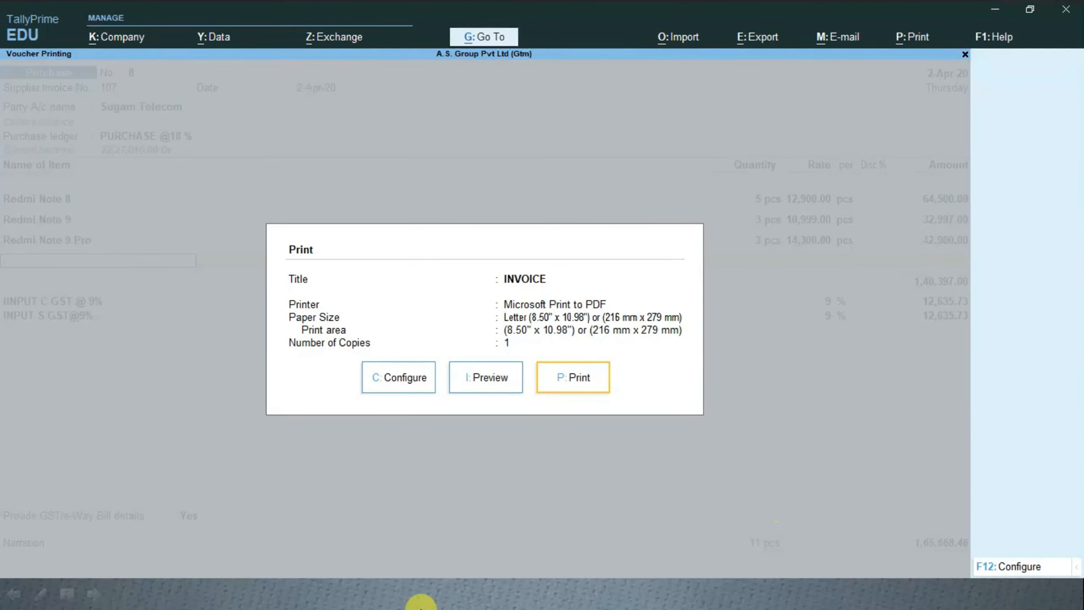
pyautogui.click(473, 390)
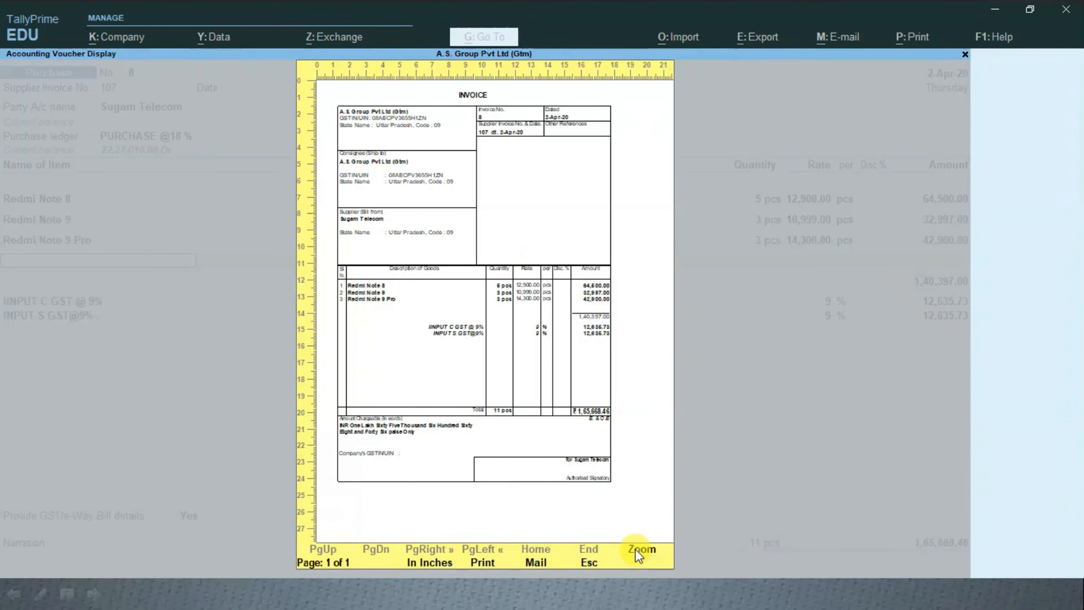
pyautogui.click(632, 550)
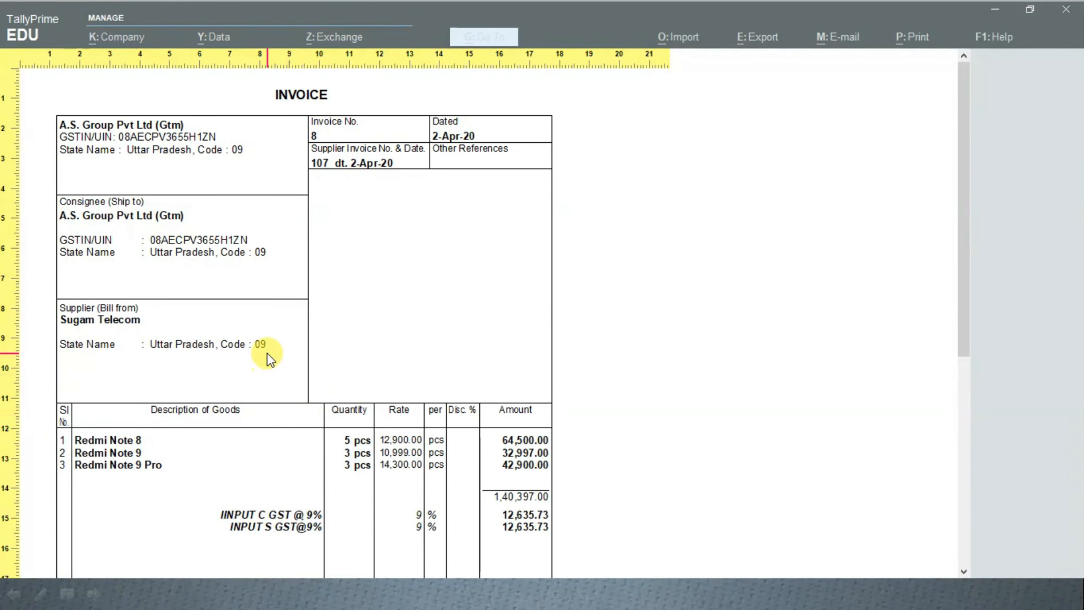
pyautogui.scroll(-3, 267, 353)
pyautogui.scroll(-2, 279, 342)
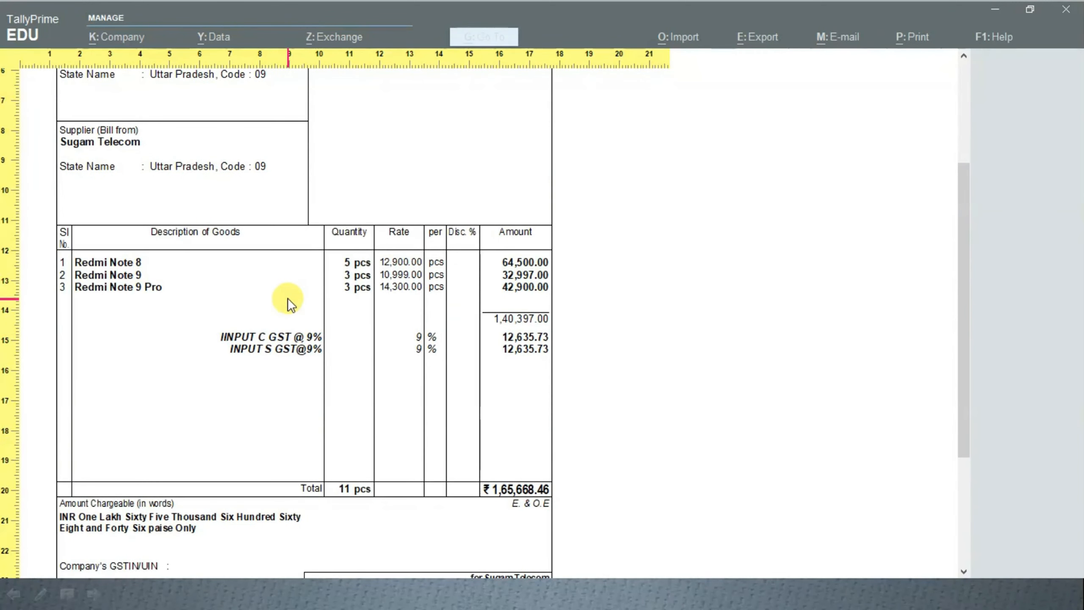
pyautogui.click(288, 297)
pyautogui.press('Escape')
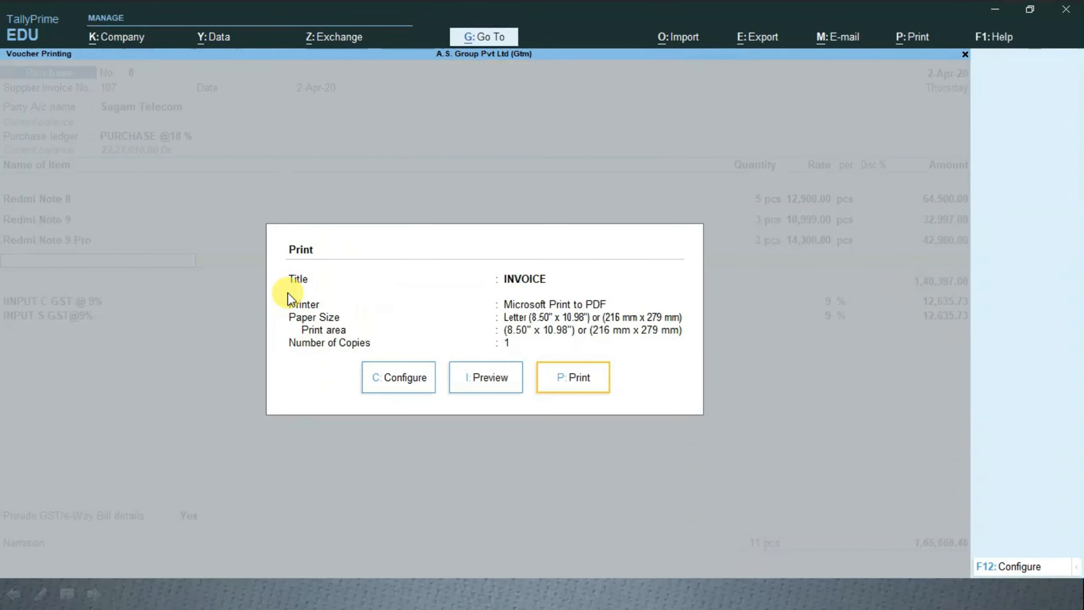
pyautogui.press('Escape')
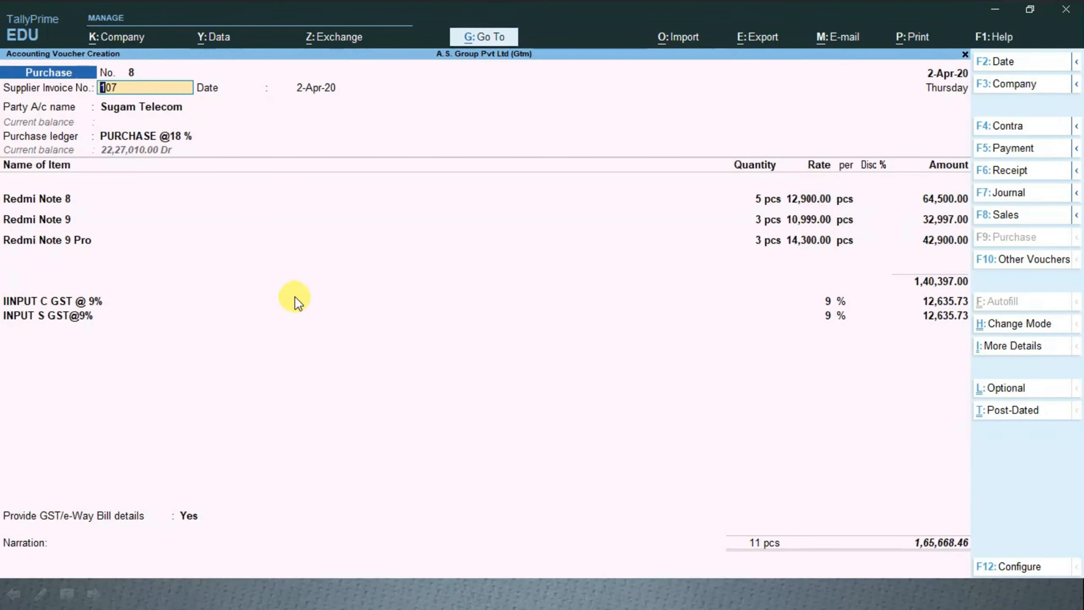
# Save the Sugam Telecom purchase voucher and leave voucher creation for the Gateway of Tally.
pyautogui.hotkey('ctrl', 'a')
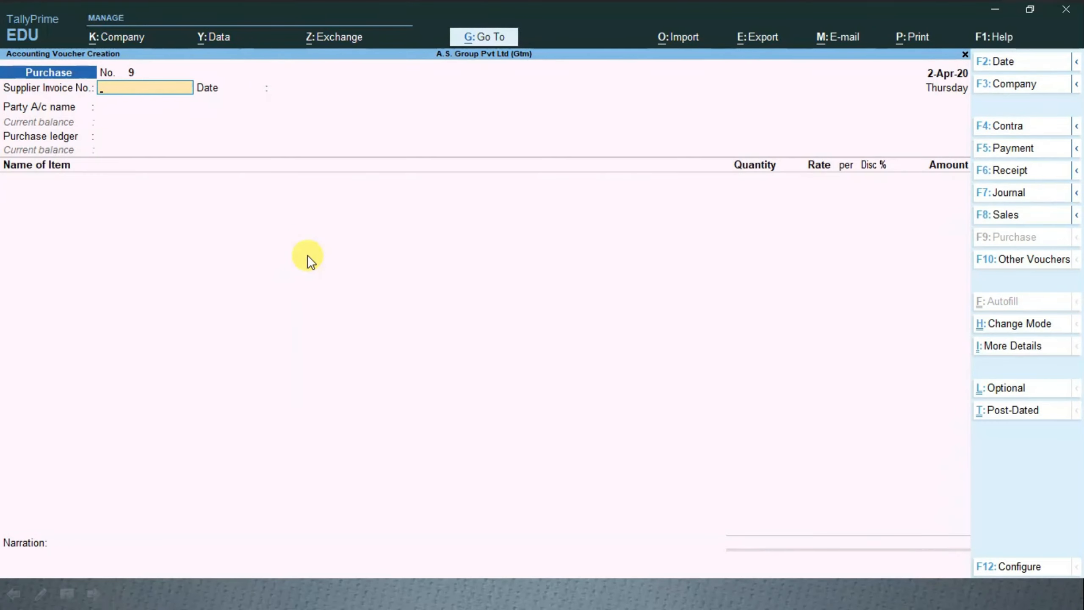
pyautogui.press('Escape')
pyautogui.press('Return')
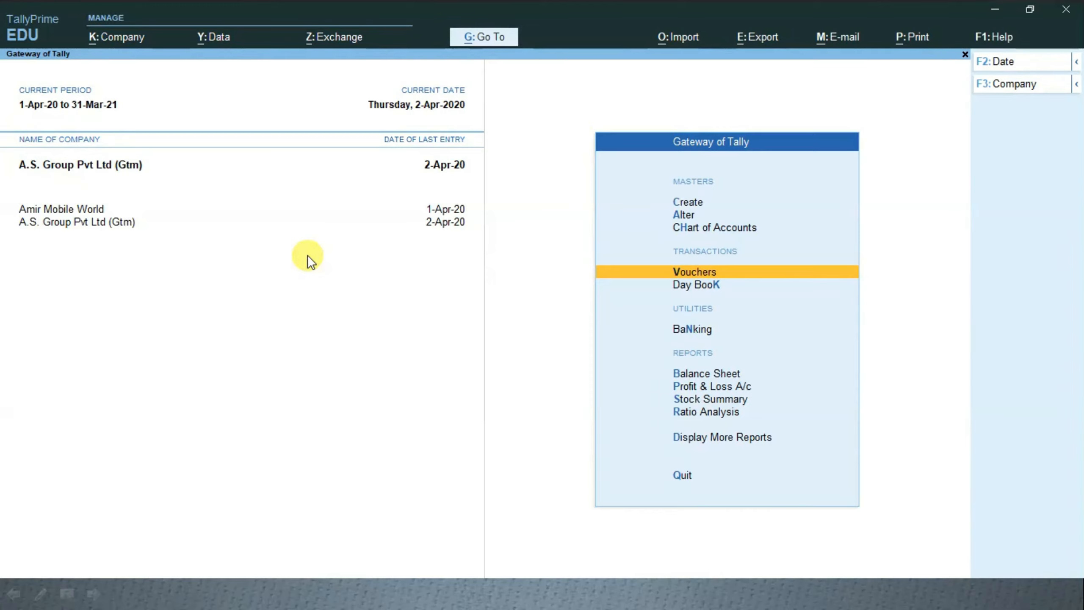
# Open the Location Summary report for Bandana Eye Care and examine its closing stock quantity, rate and value.
pyautogui.hotkey('alt', 'g')
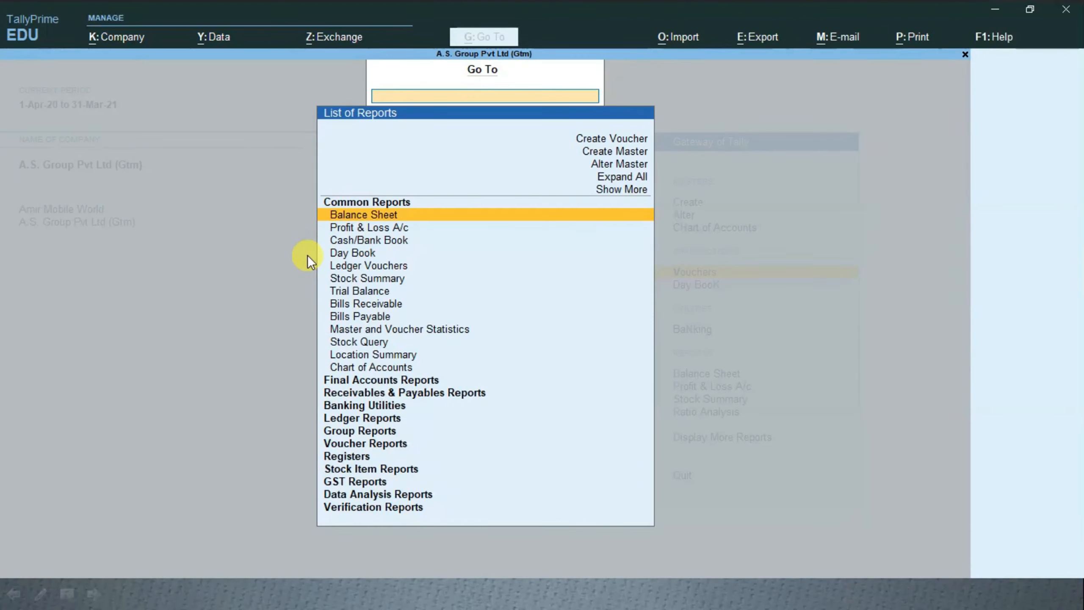
pyautogui.write('Lo')
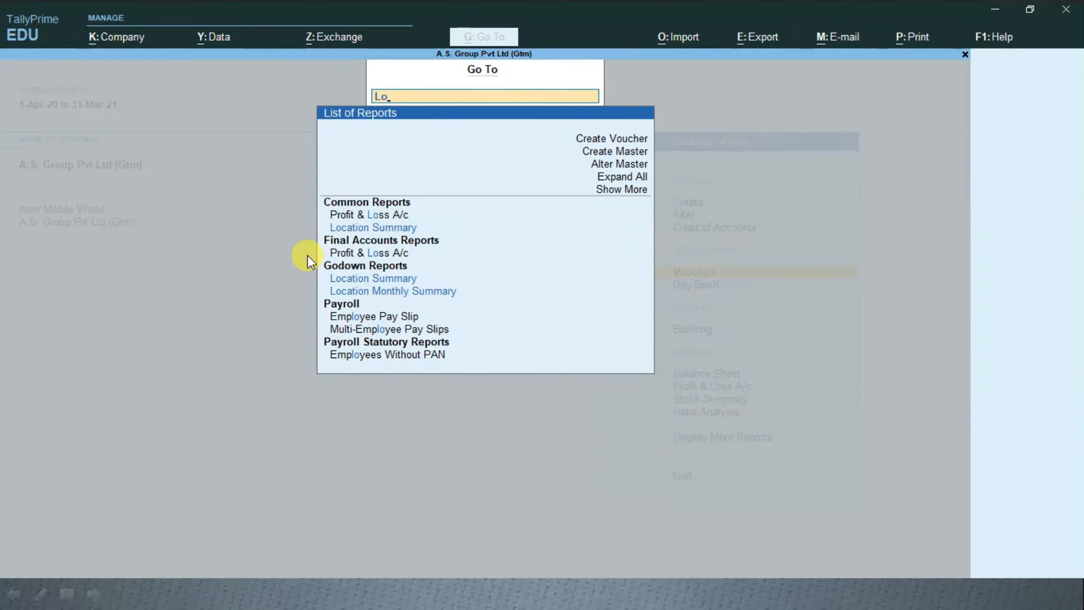
pyautogui.click(413, 228)
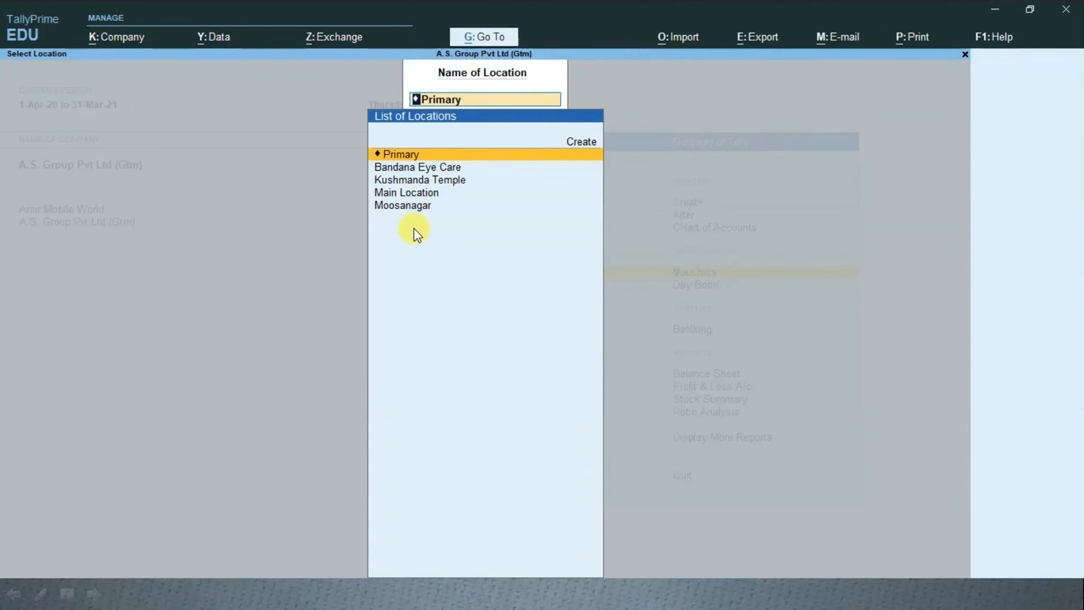
pyautogui.press('Down')
pyautogui.press('Down')
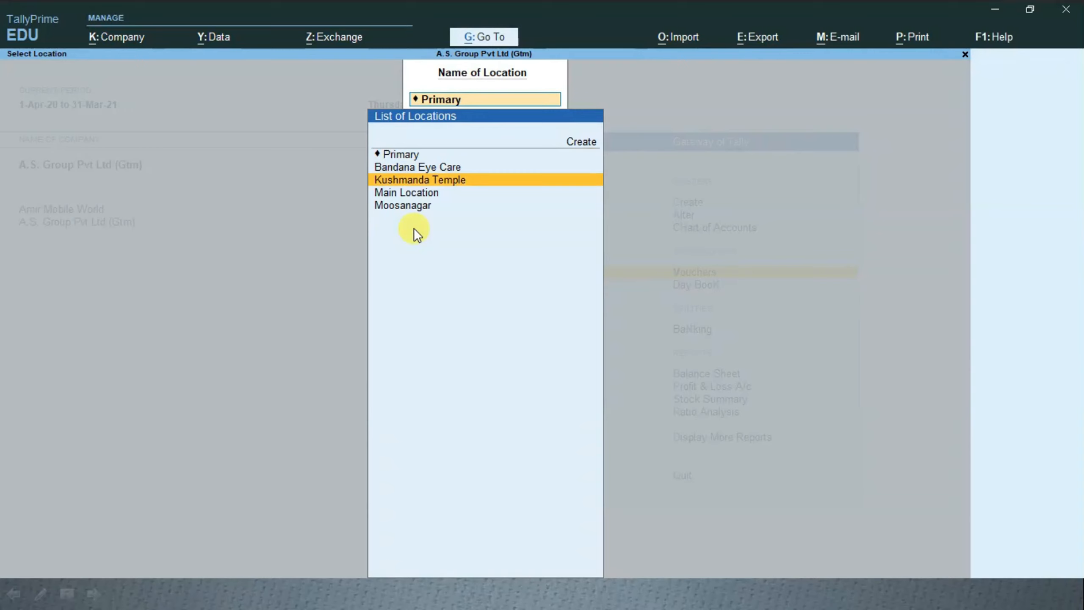
pyautogui.press('Down')
pyautogui.press('Up')
pyautogui.press('Up')
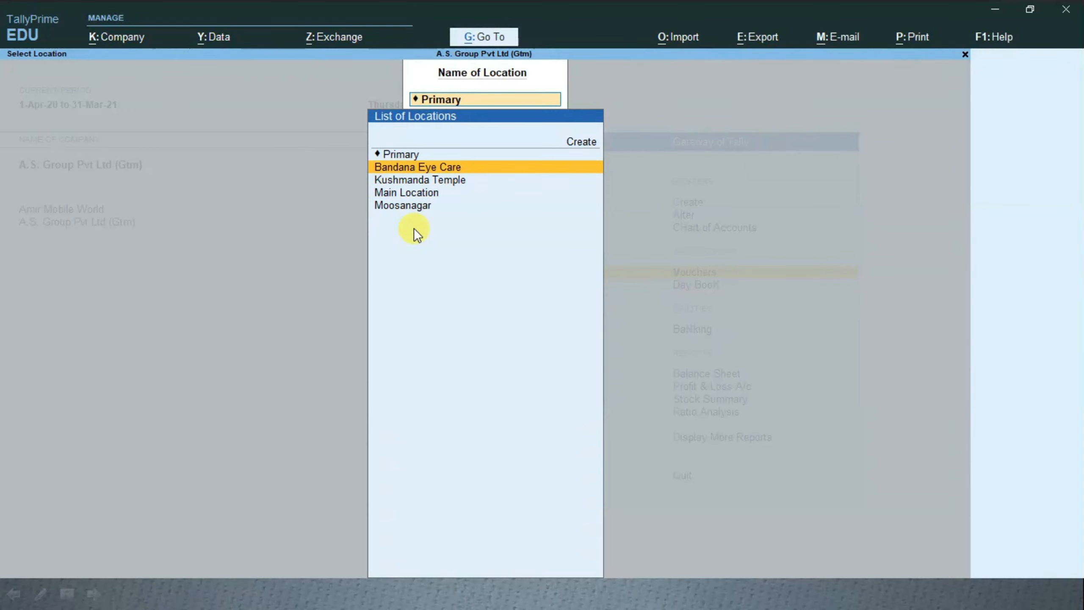
pyautogui.press('Return')
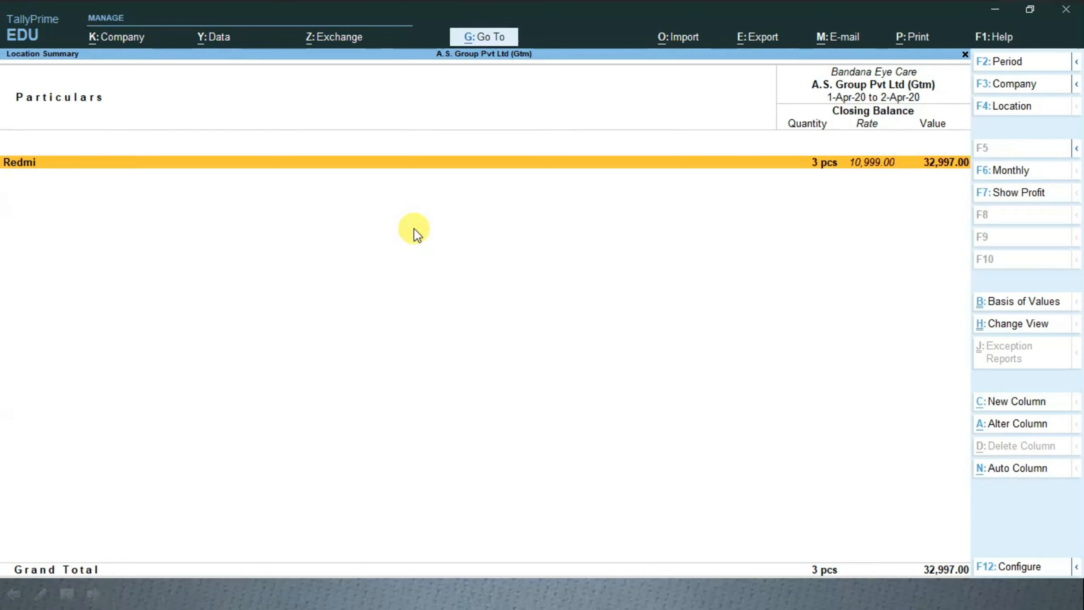
pyautogui.press('Escape')
# Examine the Location Summary closing stock for Kushmanda Temple and Moosanagar, and return to the Gateway of Tally.
pyautogui.press('Down')
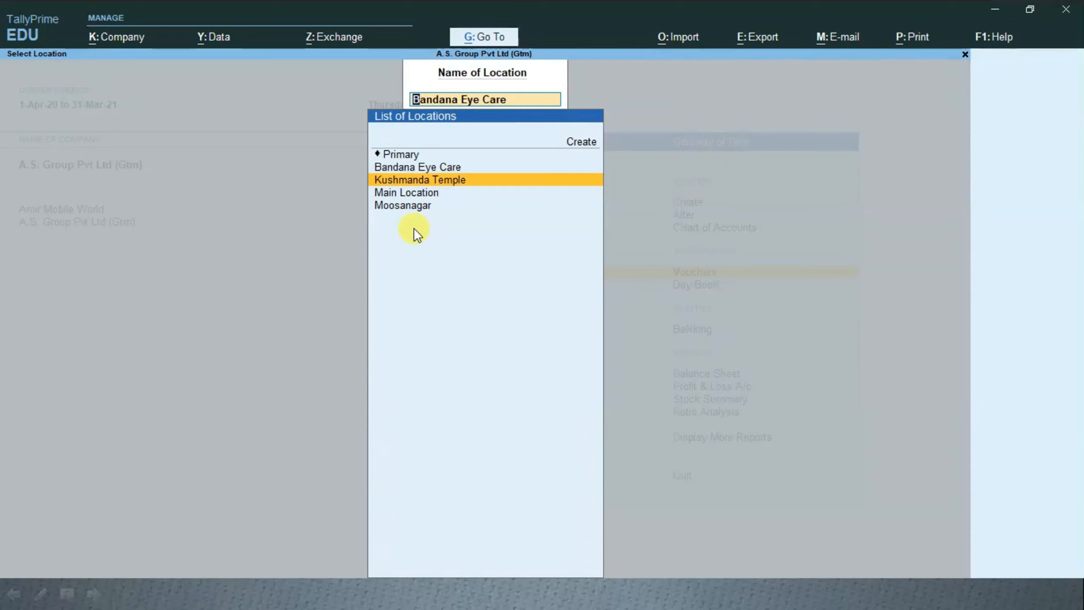
pyautogui.press('Return')
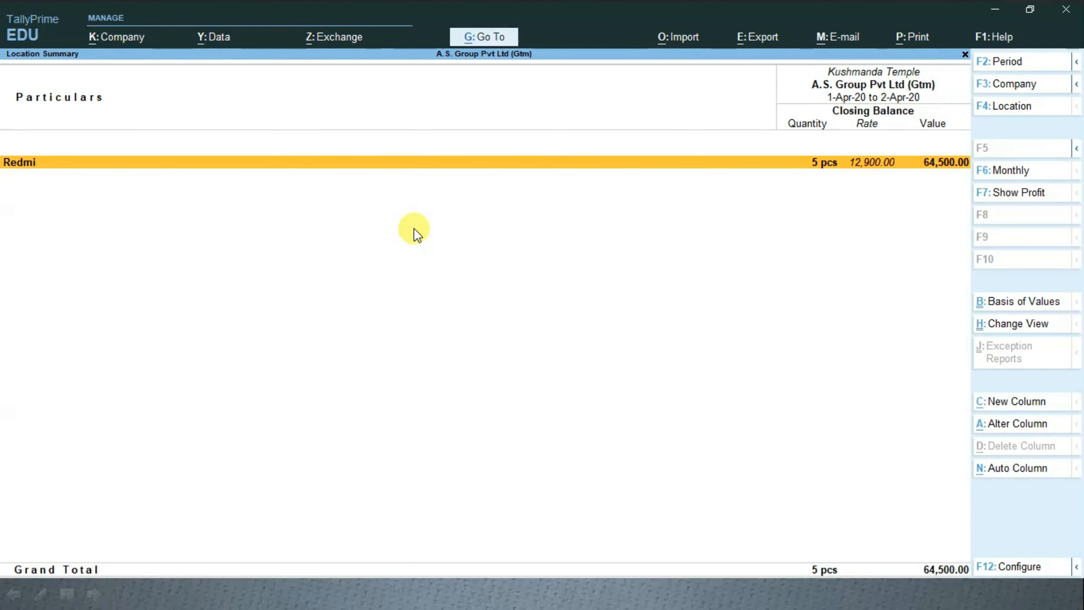
pyautogui.press('Escape')
pyautogui.press('Down')
pyautogui.press('Down')
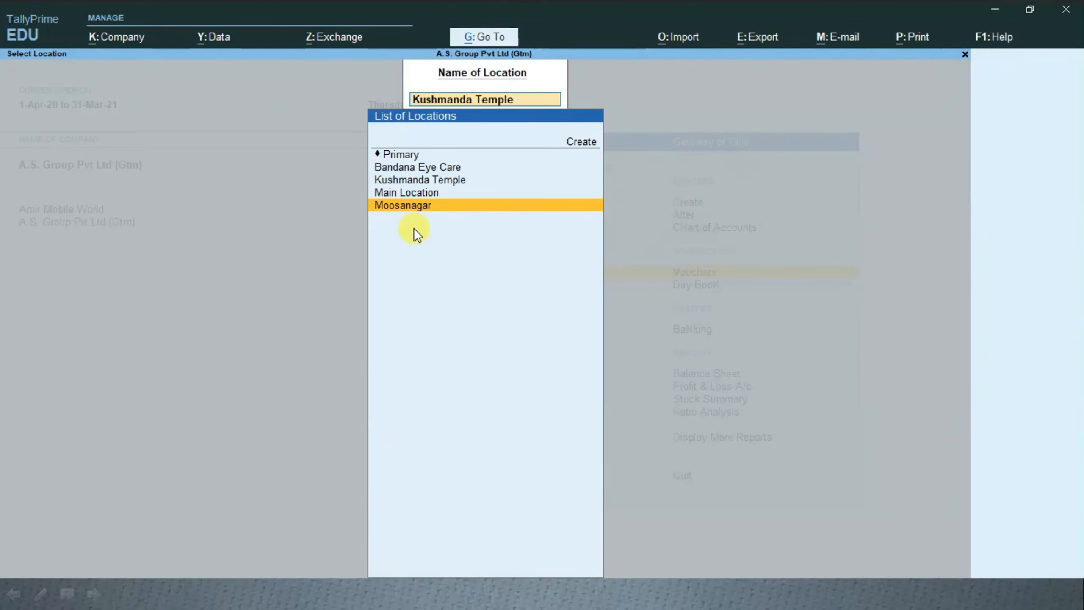
pyautogui.press('Return')
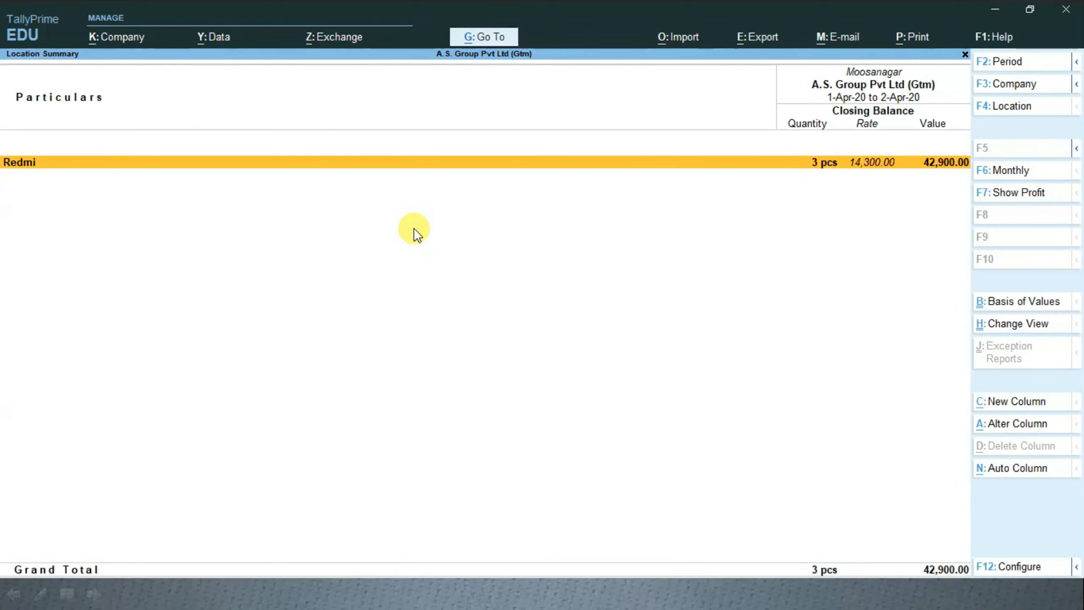
pyautogui.press('Escape')
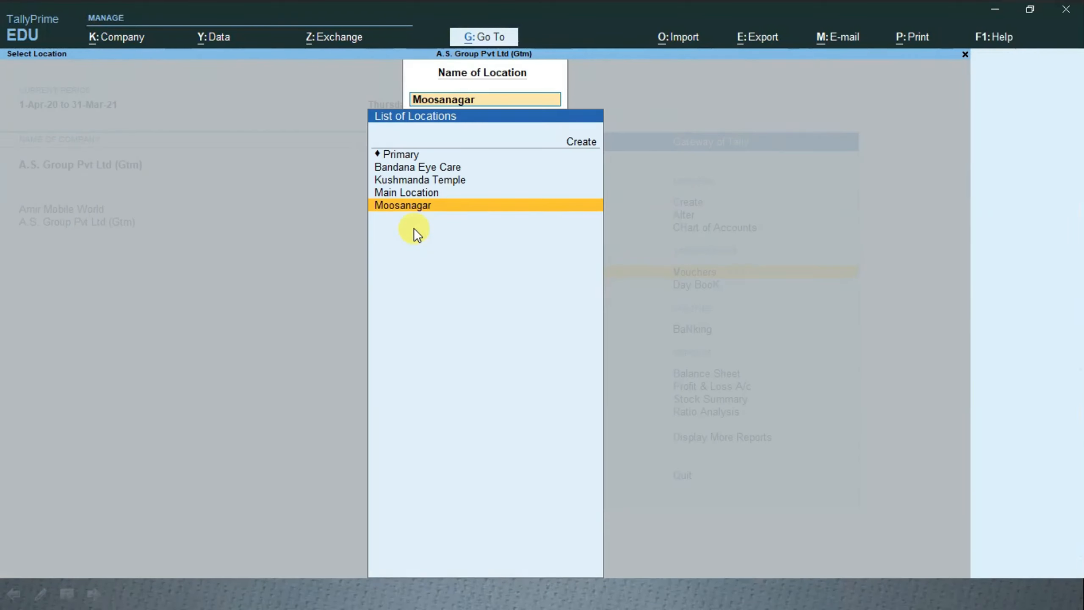
pyautogui.press('Escape')
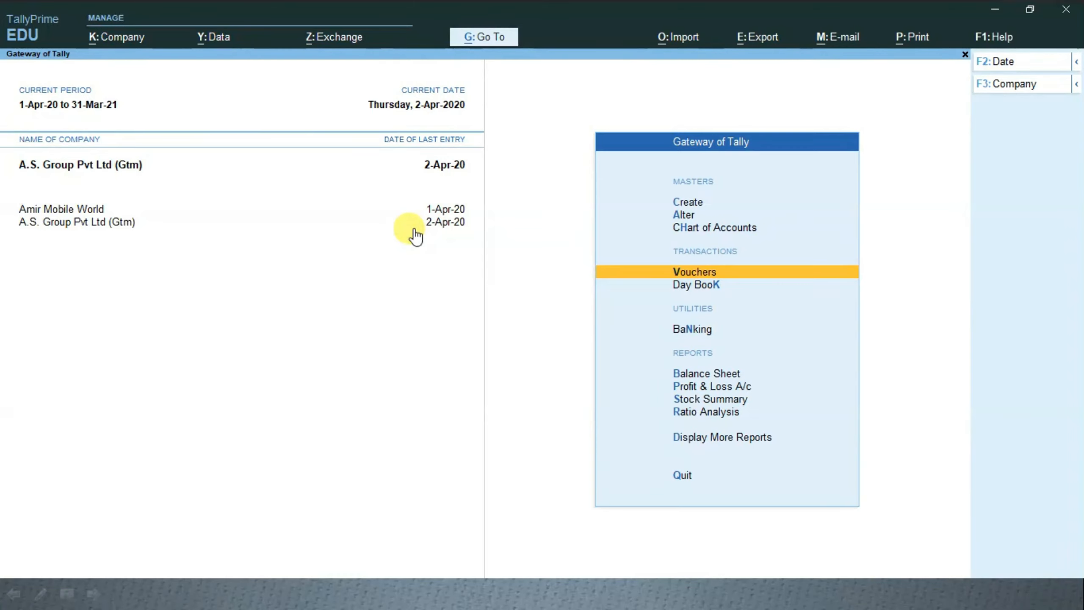
# Open the GSTR-2 return from the GST reports.
pyautogui.hotkey('alt', 'g')
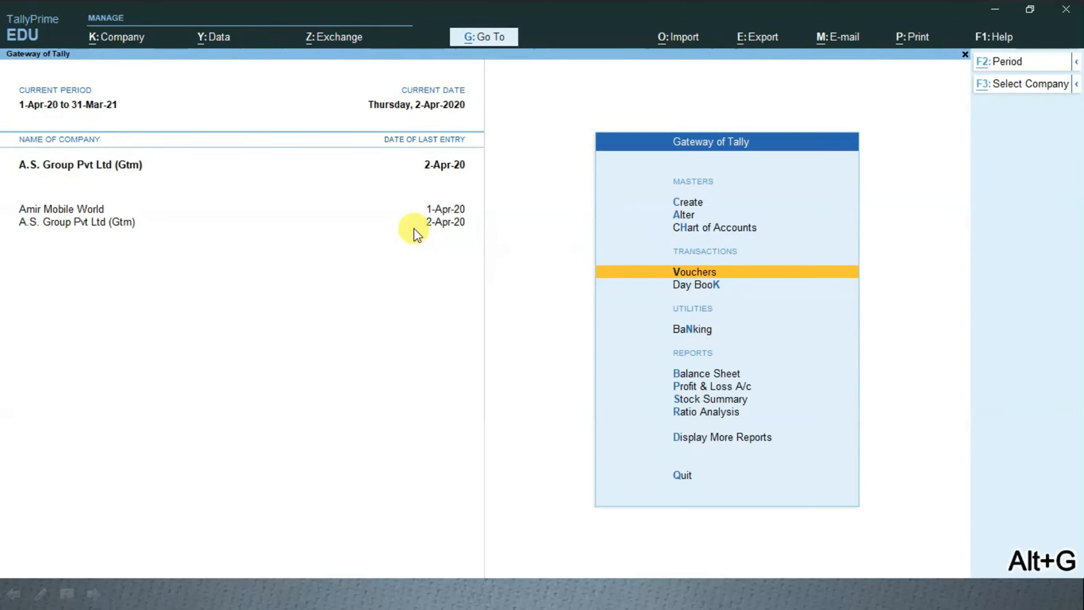
pyautogui.press('Down')
pyautogui.press('Down')
pyautogui.press('Down')
pyautogui.press('Down')
pyautogui.press('Down')
pyautogui.press('Down')
pyautogui.press('Down')
pyautogui.press('Down')
pyautogui.press('Down')
pyautogui.press('Down')
pyautogui.press('Down')
pyautogui.press('Down')
pyautogui.press('Down')
pyautogui.press('Down')
pyautogui.press('Down')
pyautogui.press('Down')
pyautogui.press('Down')
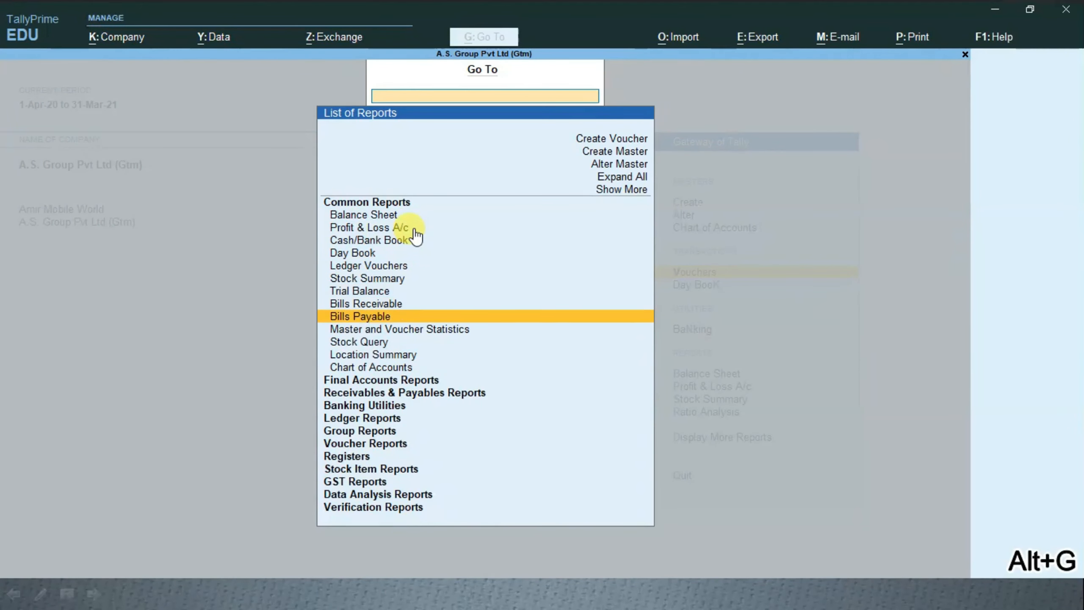
pyautogui.press('Down')
pyautogui.press('Down')
pyautogui.press('Down')
pyautogui.press('Down')
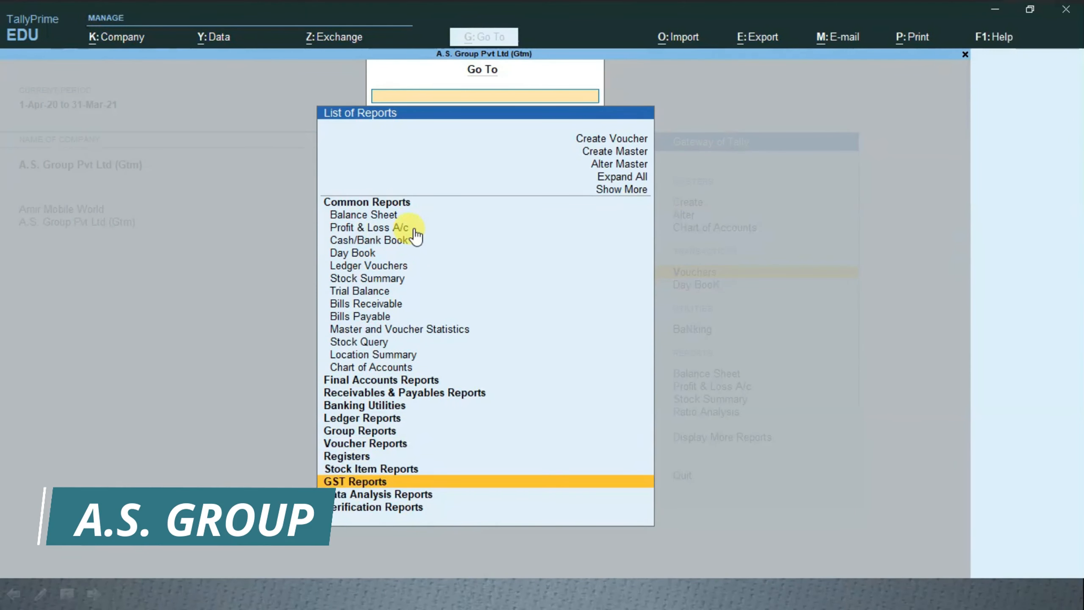
pyautogui.press('Return')
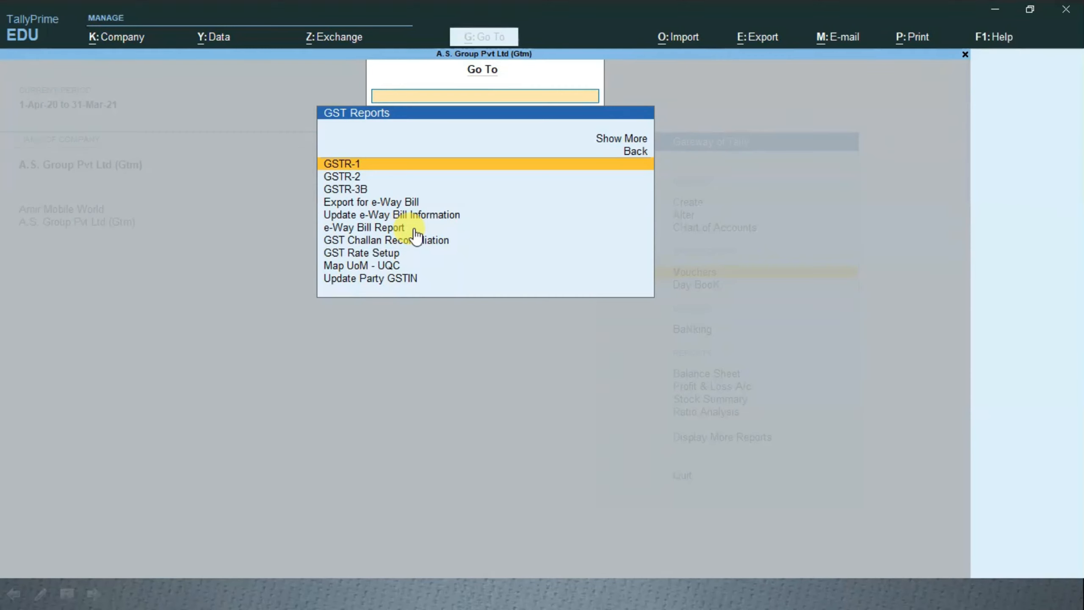
pyautogui.press('Down')
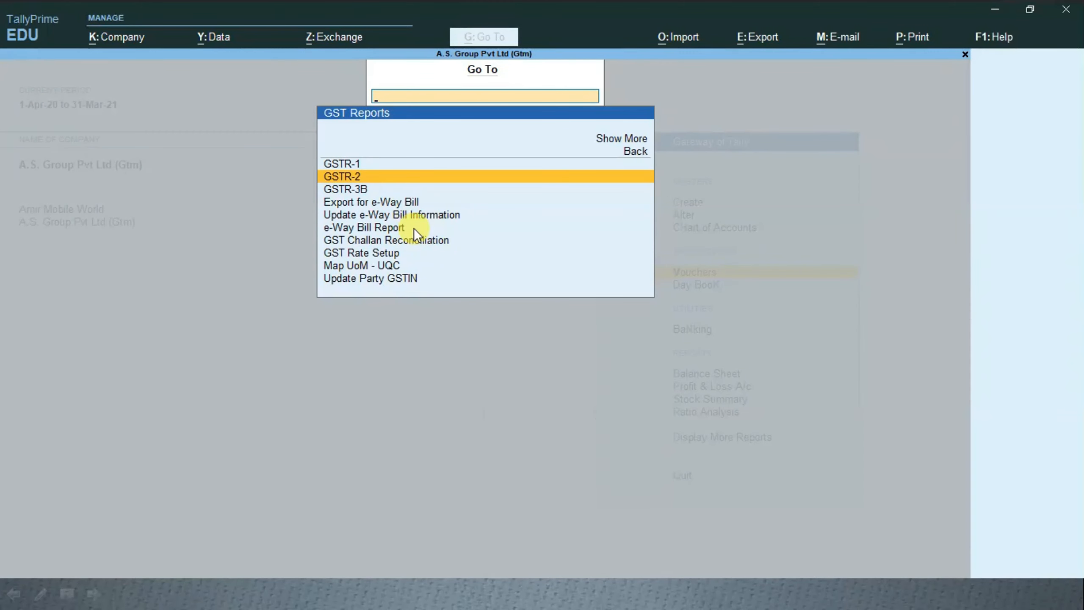
pyautogui.press('Return')
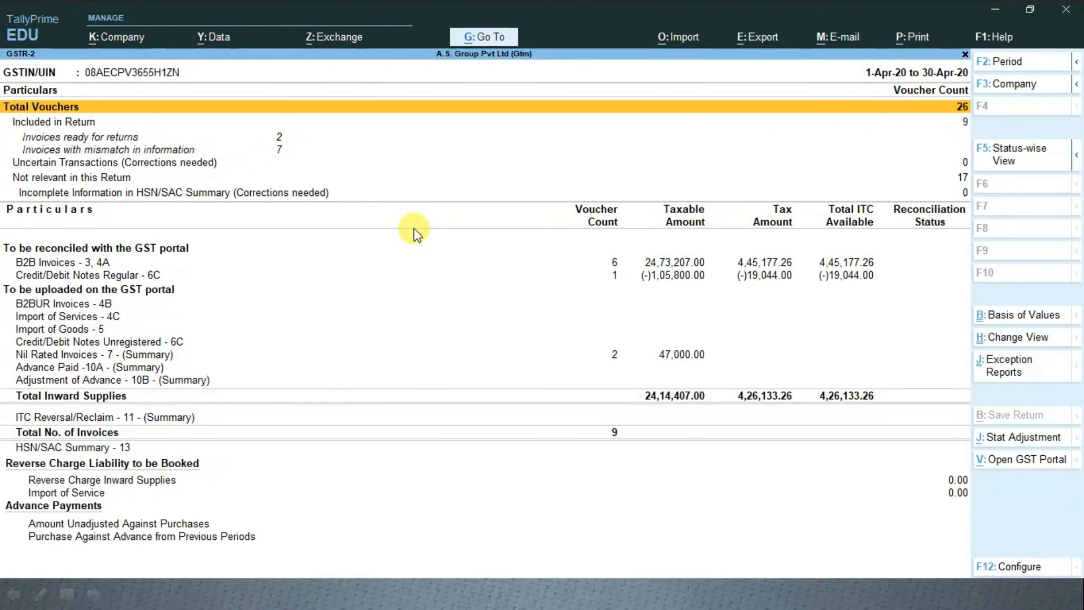
# Examine the supplier-wise tax paid and ITC availed under B2B Invoices - 3, 4A, and return to the Gateway of Tally.
pyautogui.press('Down')
pyautogui.press('Down')
pyautogui.press('Down')
pyautogui.press('Down')
pyautogui.press('Down')
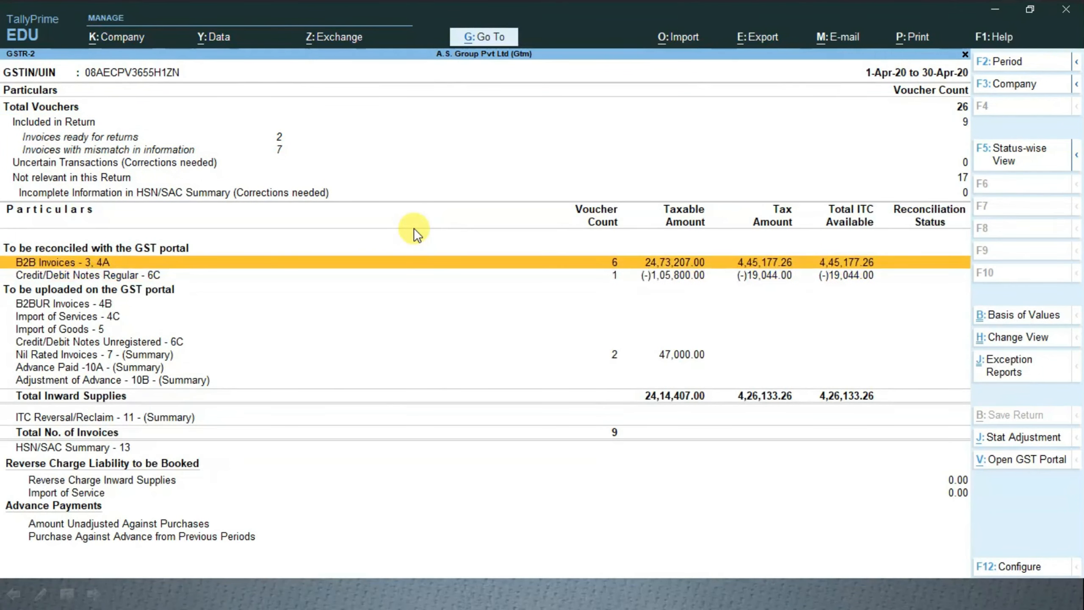
pyautogui.press('Return')
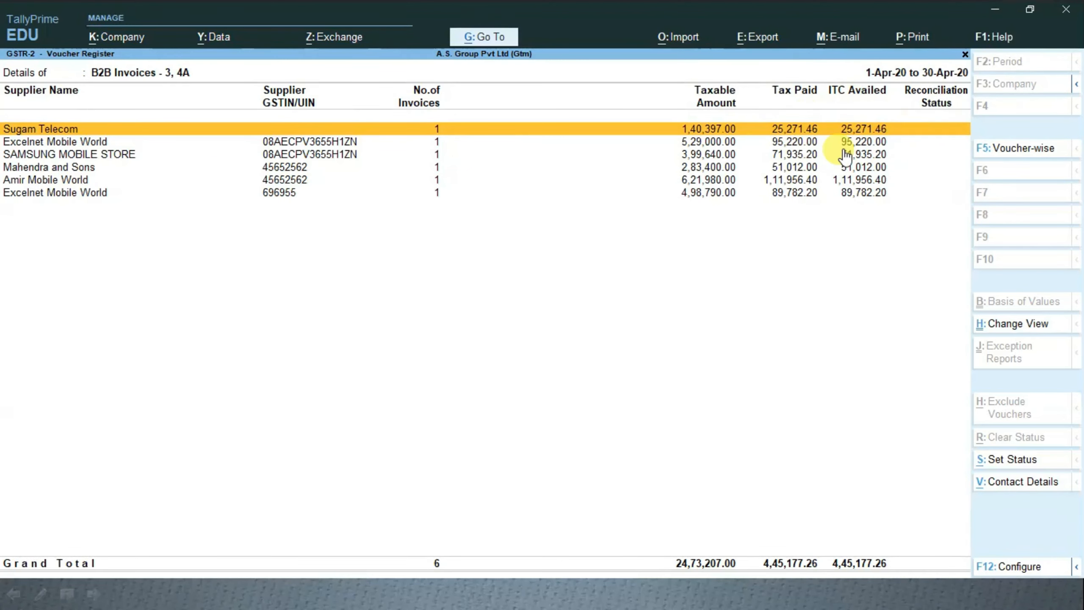
pyautogui.press('Escape')
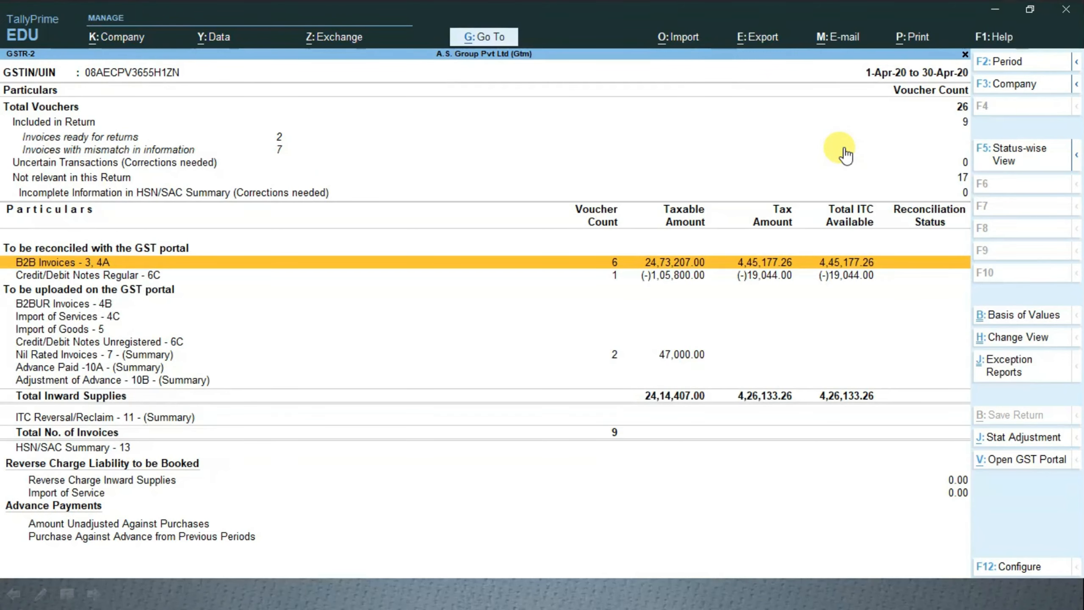
pyautogui.press('Escape')
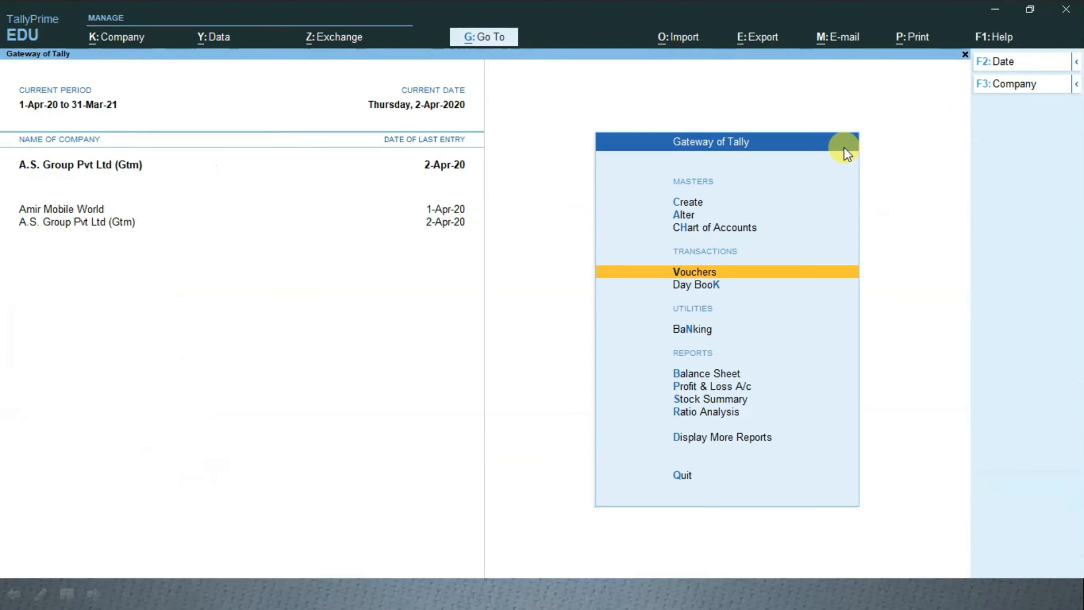